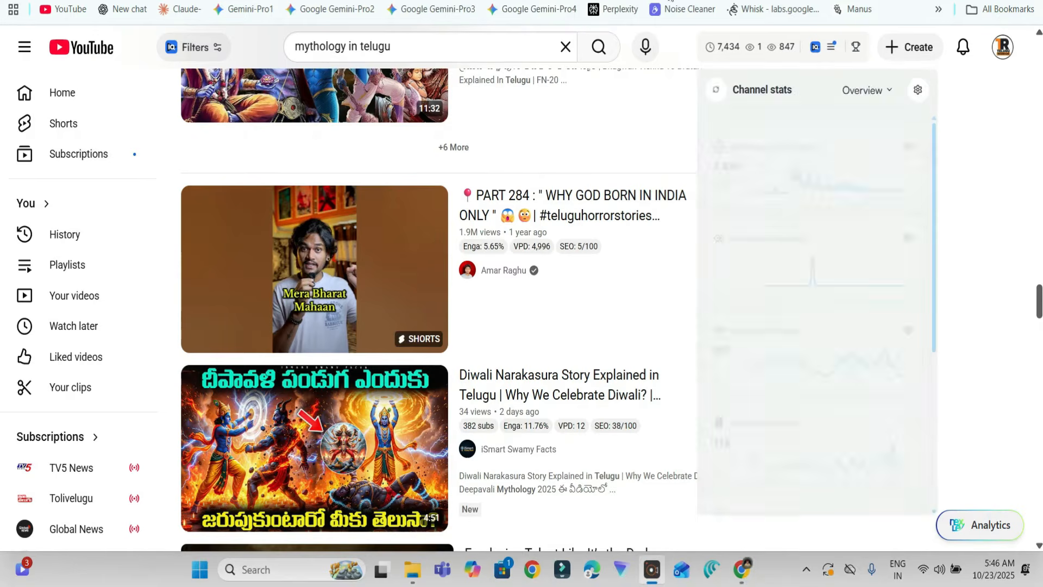
Switch to ChatGPT and request the top 100 mythology content ideas in question format in Telugu
key(alt+Tab)
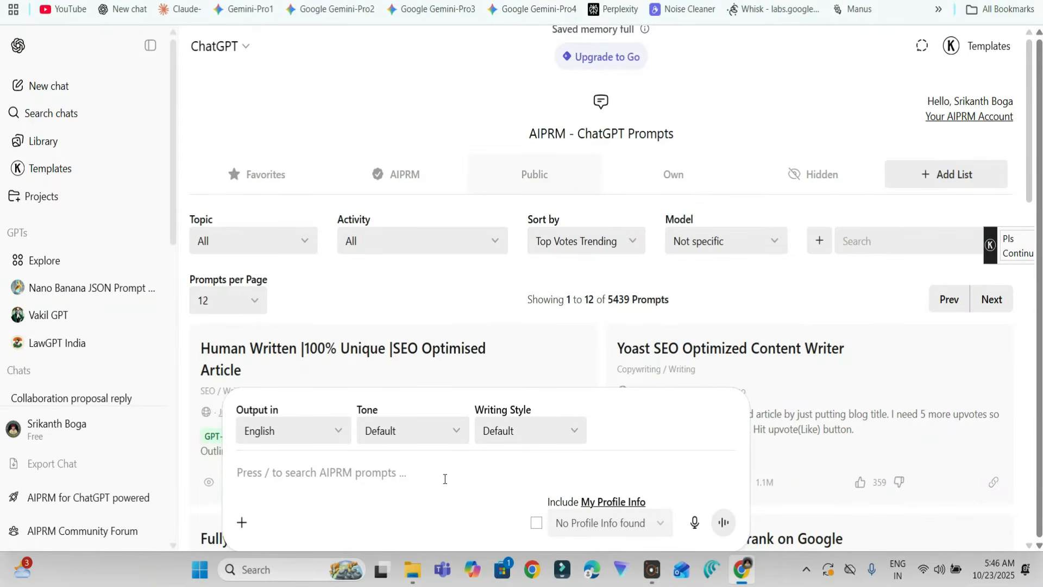
text(i want to create mythology content in telugu can you write top 100 mythology content ideas in question format in telugu)
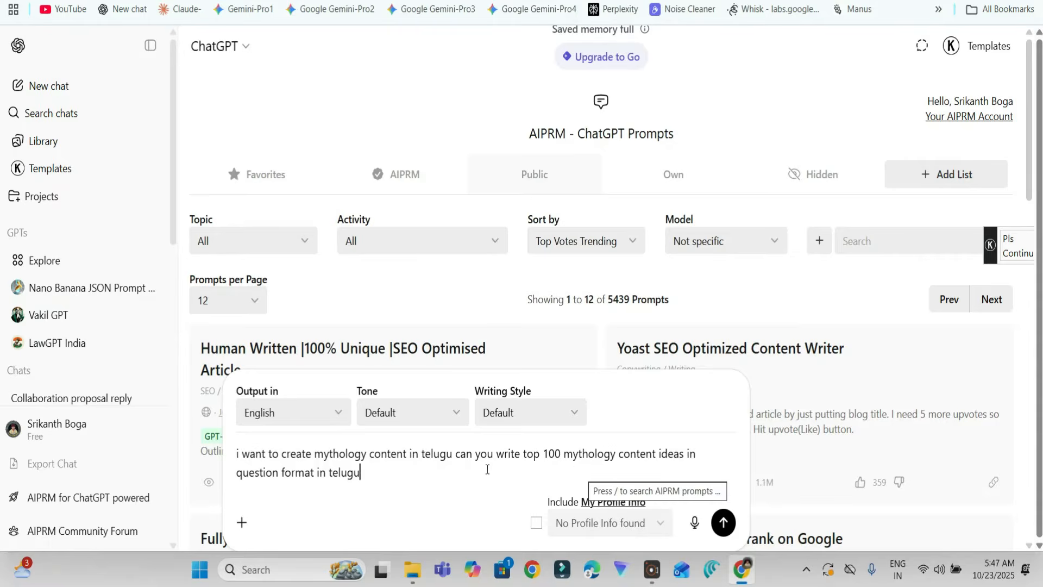
click(724, 522)
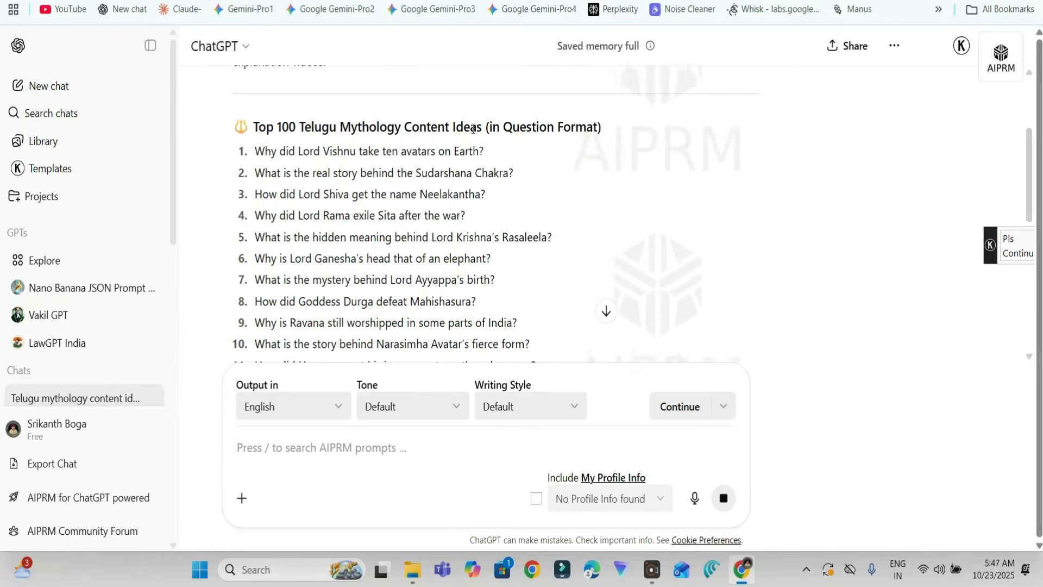
Ask ChatGPT to write 150 words in simple Telugu on "What is the real story behind the Sudarshana Chakra?"
scroll(299, 178, down, 1)
drag(259, 137, 538, 133)
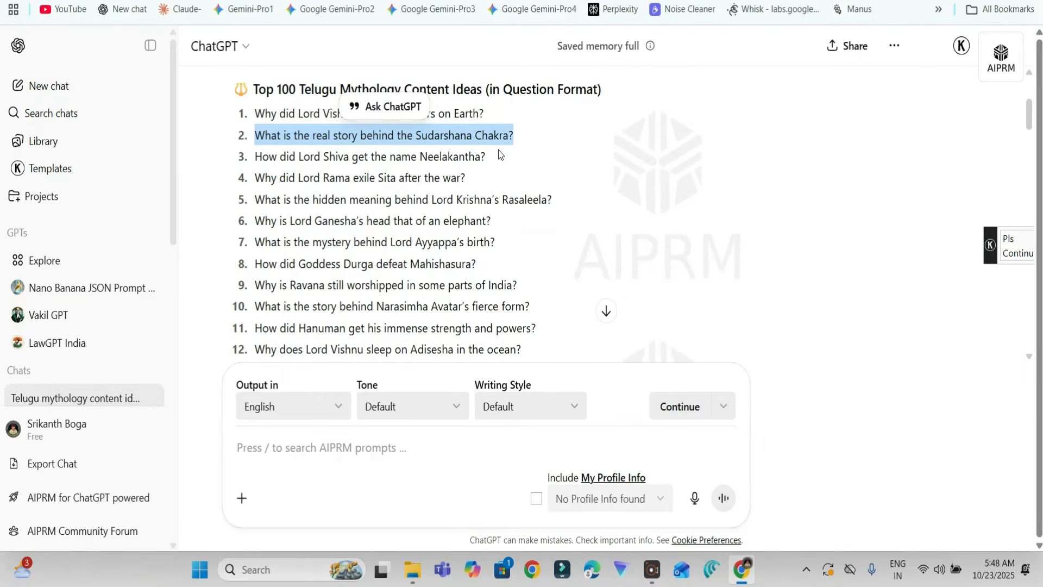
click(411, 446)
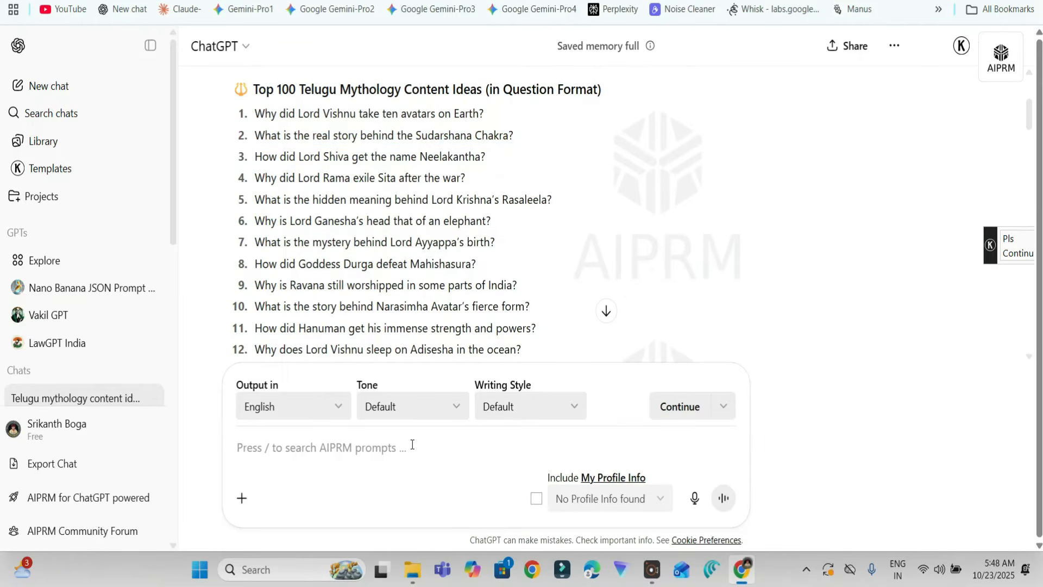
text(write 150 words in simple telugu"What is the real story behind the Sudarshana Chakra?")
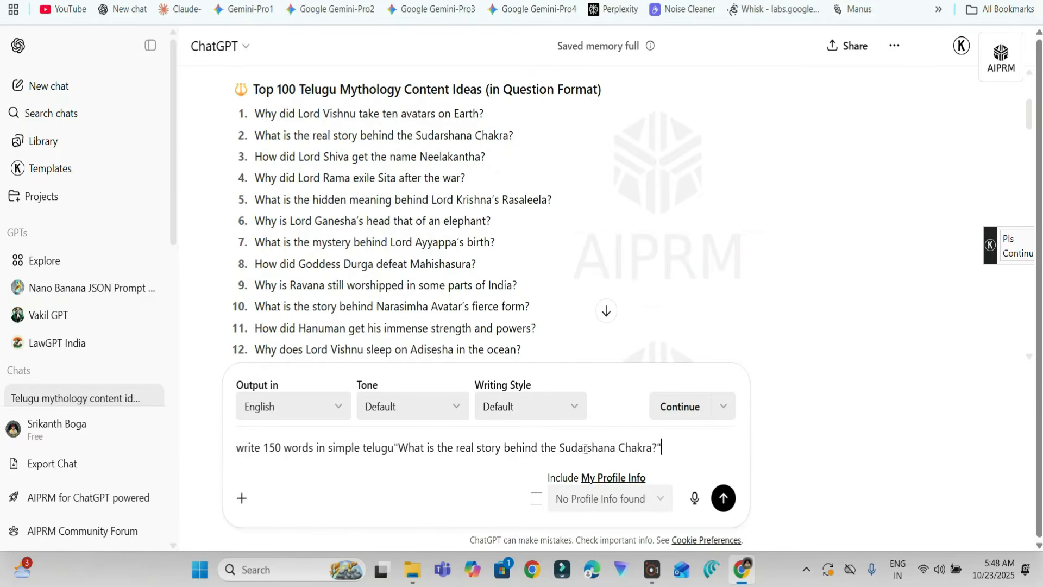
click(723, 498)
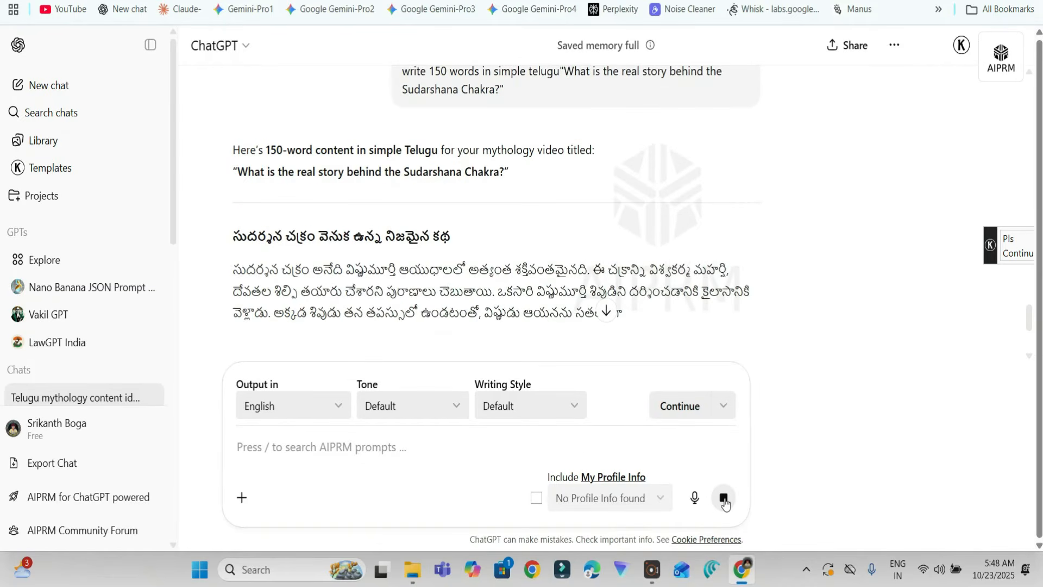
Copy the full Telugu story paragraph about the Sudarshana Chakra from the response, without its heading
scroll(420, 319, down, 3)
scroll(420, 319, up, 3)
scroll(420, 263, down, 1)
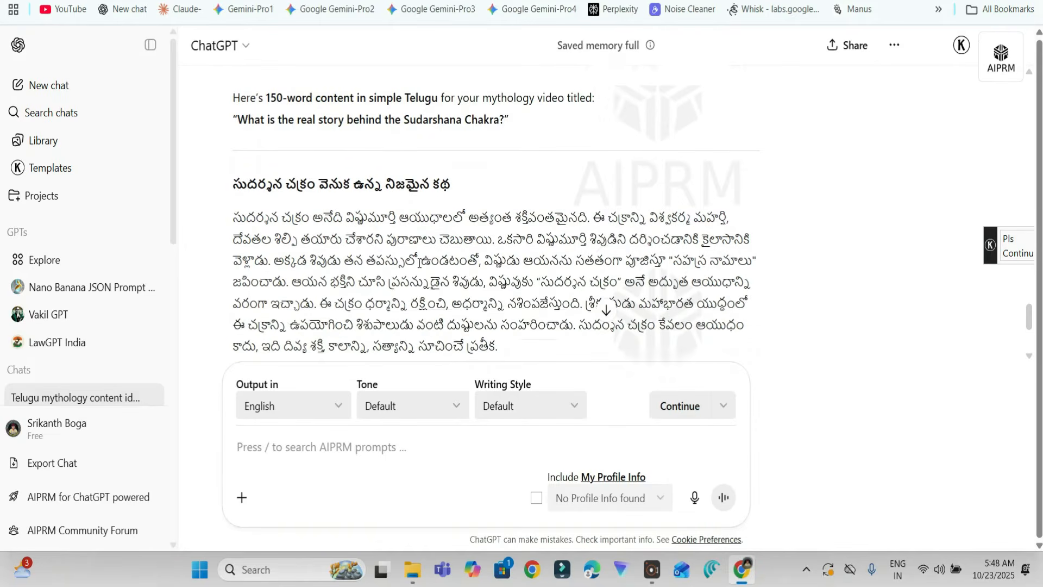
scroll(419, 263, down, 2)
drag(233, 116, 526, 253)
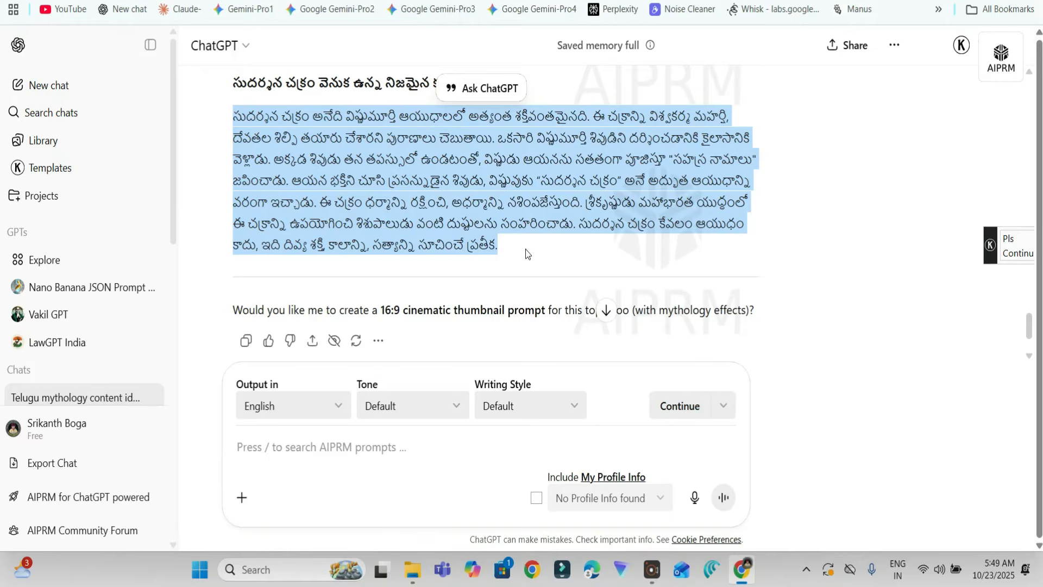
right_click(505, 181)
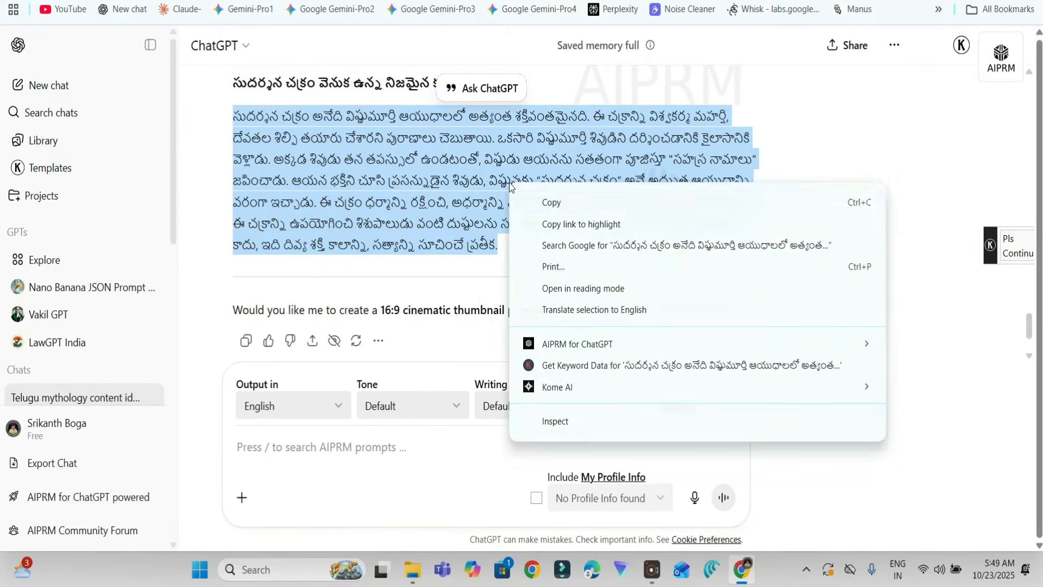
click(554, 201)
Open Google AI Studio in a new tab and start its native speech generation tool
key(ctrl+t)
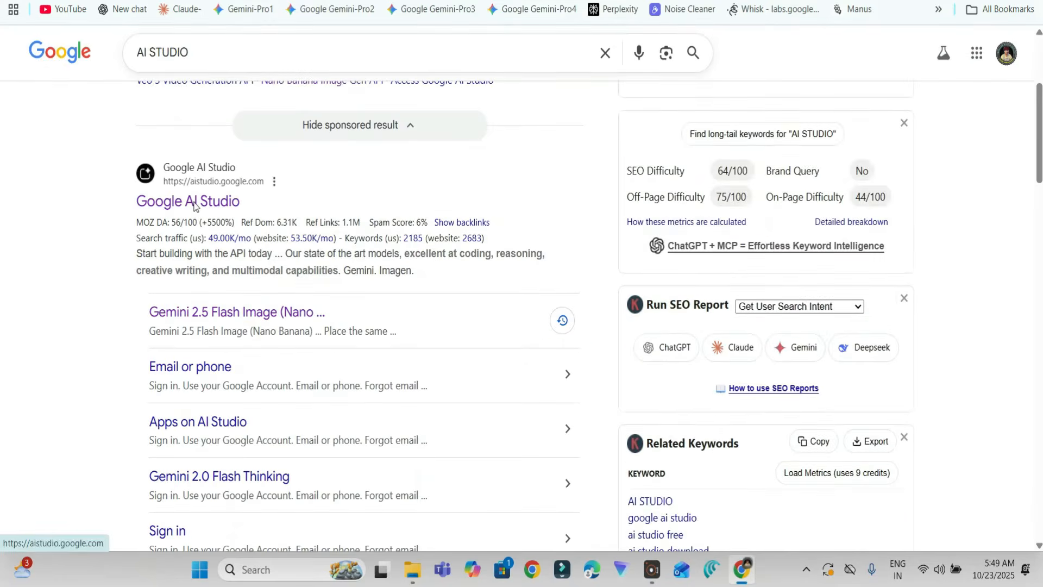
click(194, 203)
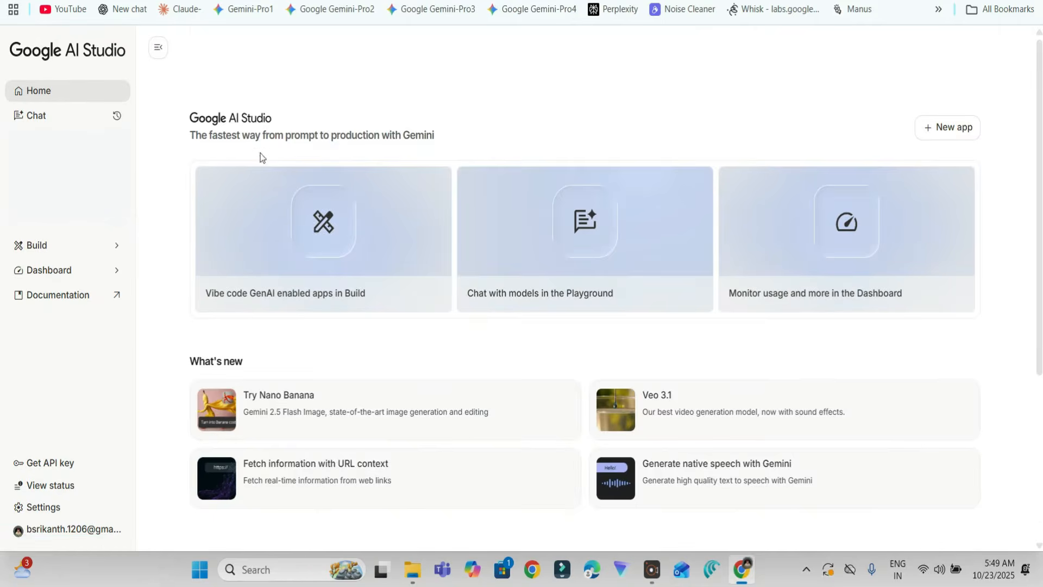
scroll(272, 180, down, 4)
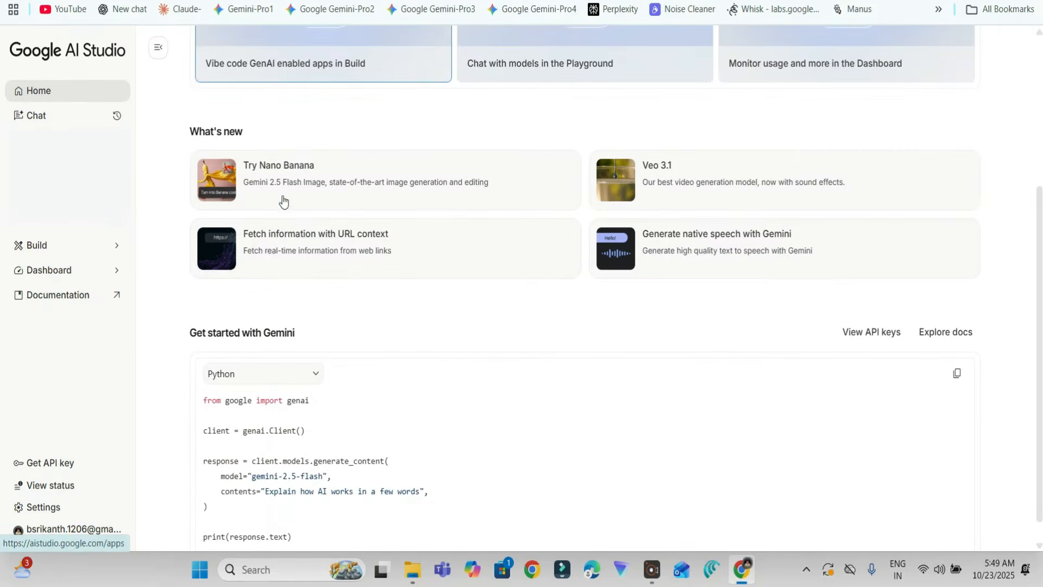
click(712, 245)
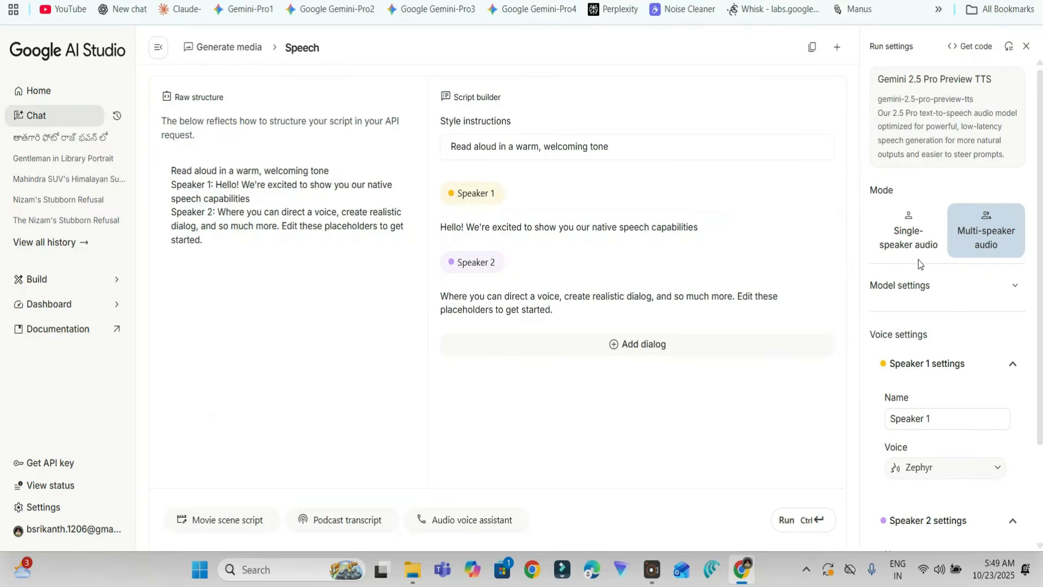
Switch the speech mode to single-speaker audio and paste the copied Telugu story as the text
click(917, 243)
right_click(298, 175)
click(319, 342)
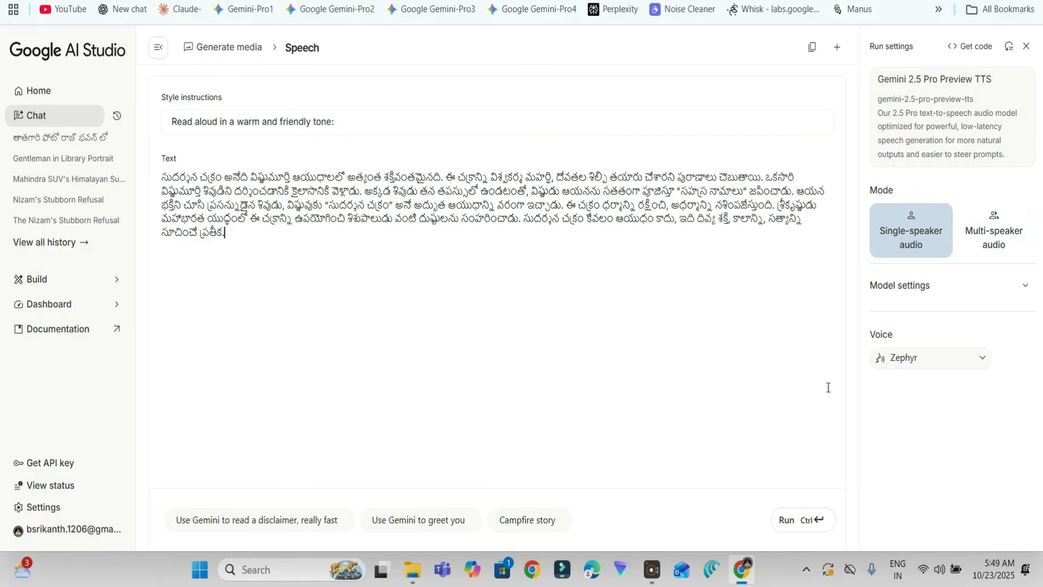
Preview the Puck and Charon voices and choose Charon for the narration
click(980, 360)
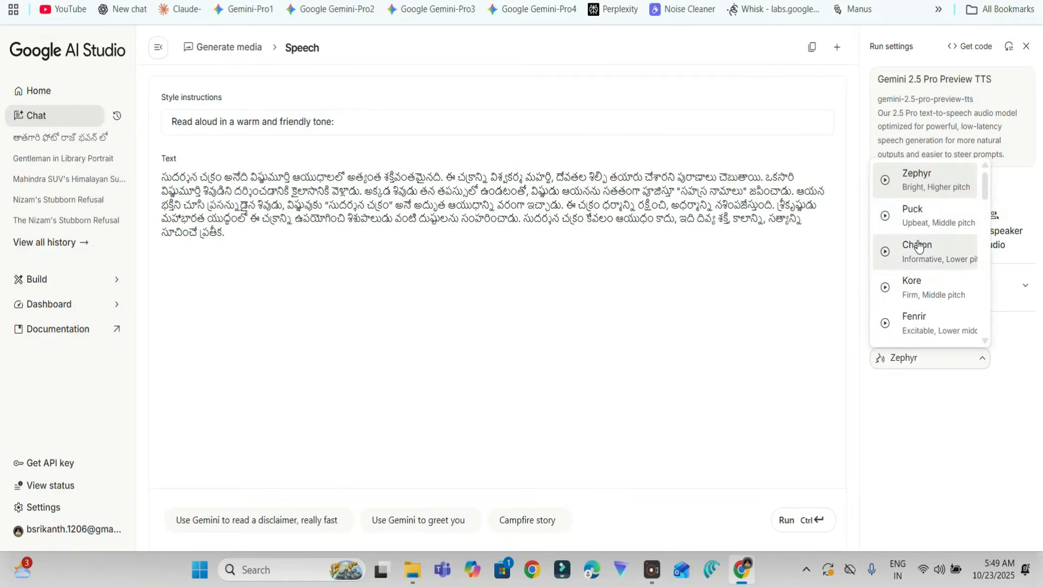
click(886, 218)
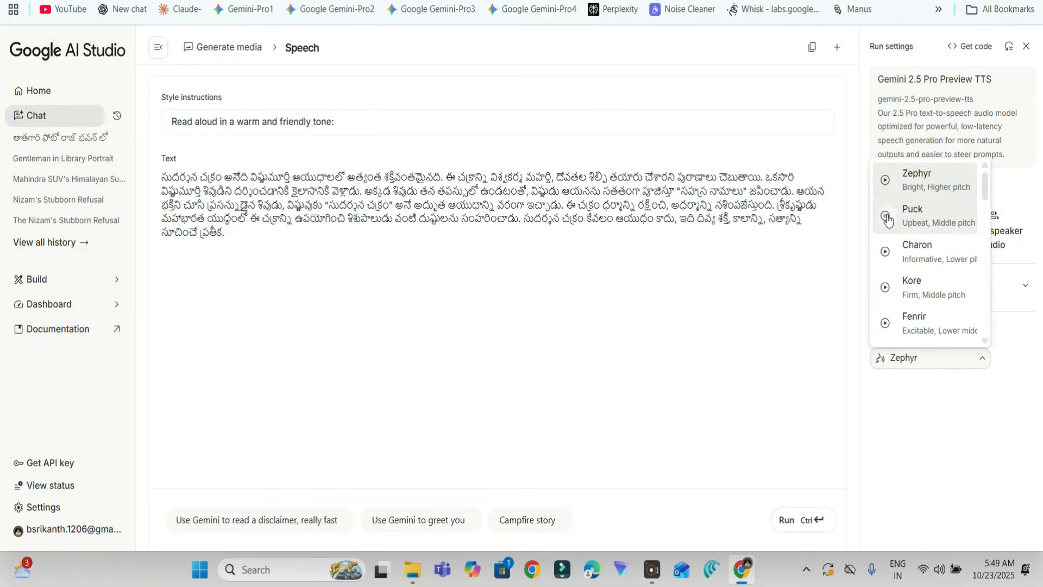
click(885, 251)
click(897, 253)
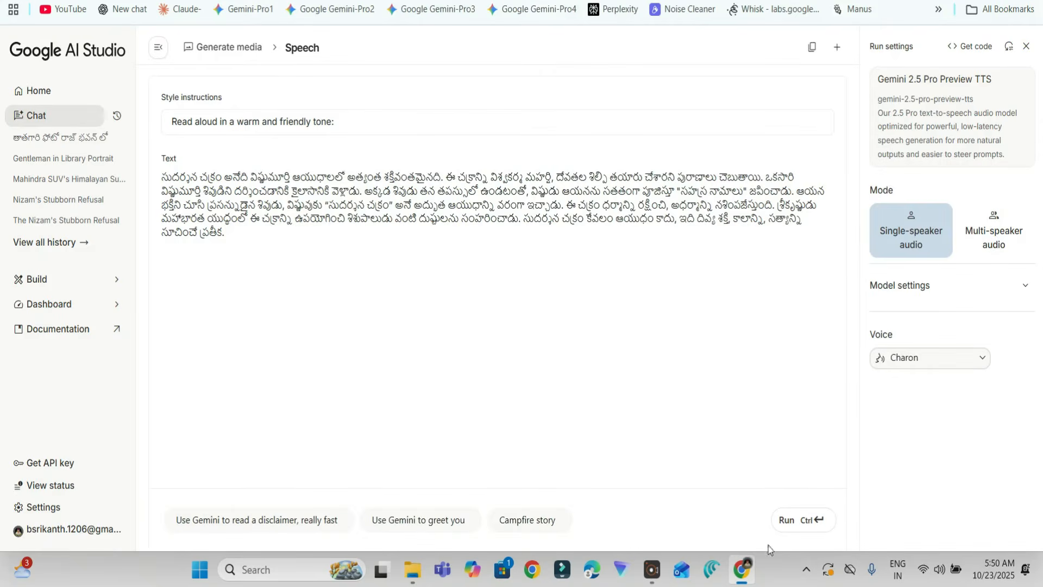
Generate the Telugu narration and download the resulting audio file
click(788, 520)
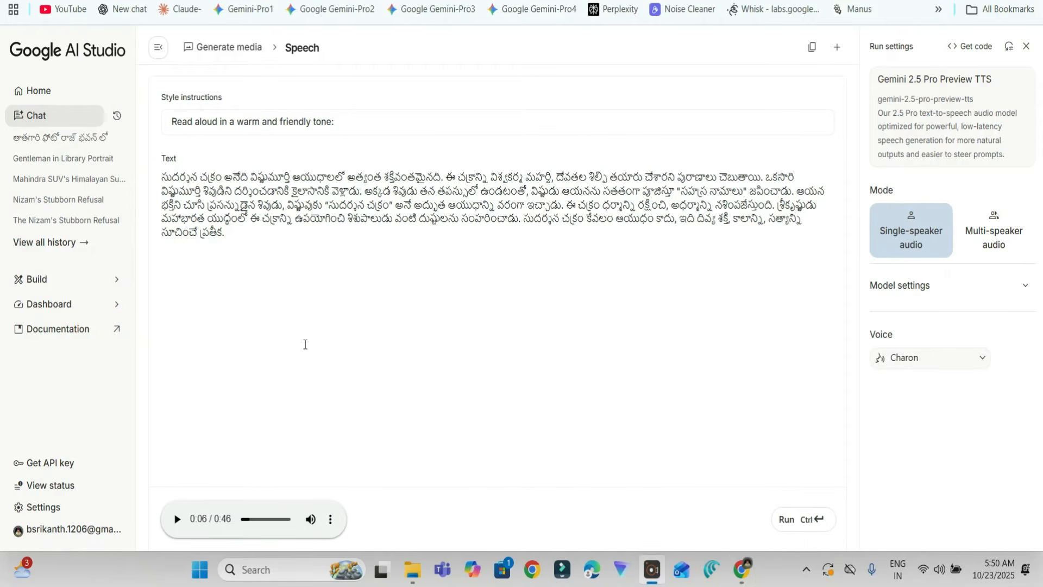
click(330, 519)
click(274, 482)
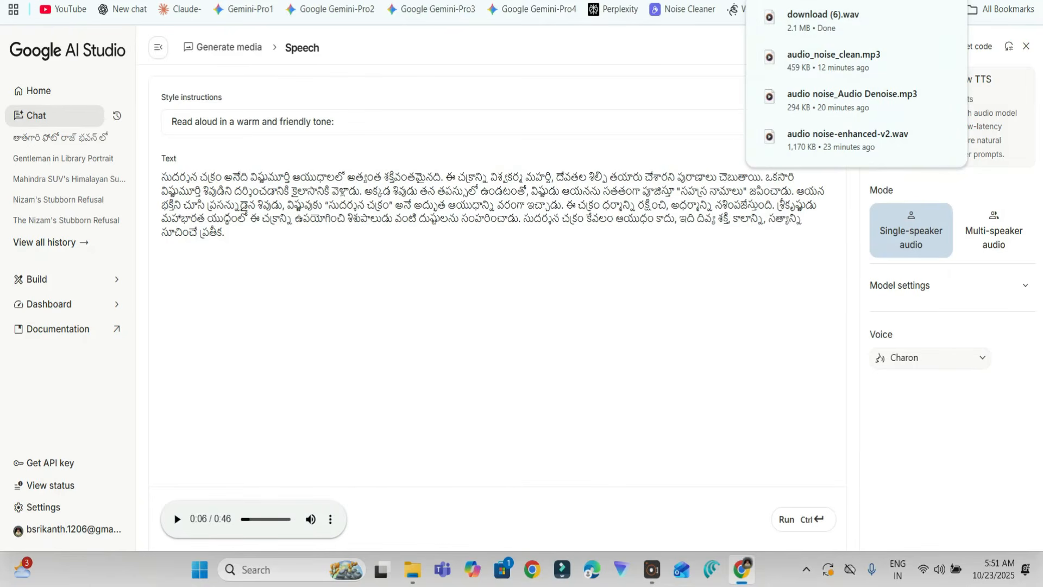
Return to ChatGPT, request "create 8 text image visual prompts for above content in english", and review the prompts
click(386, 1)
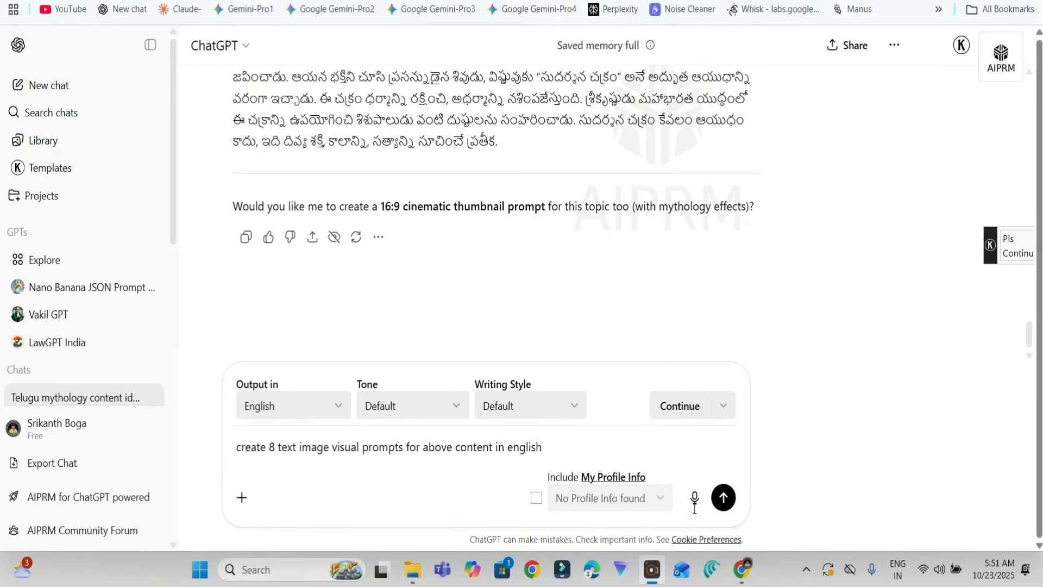
click(724, 499)
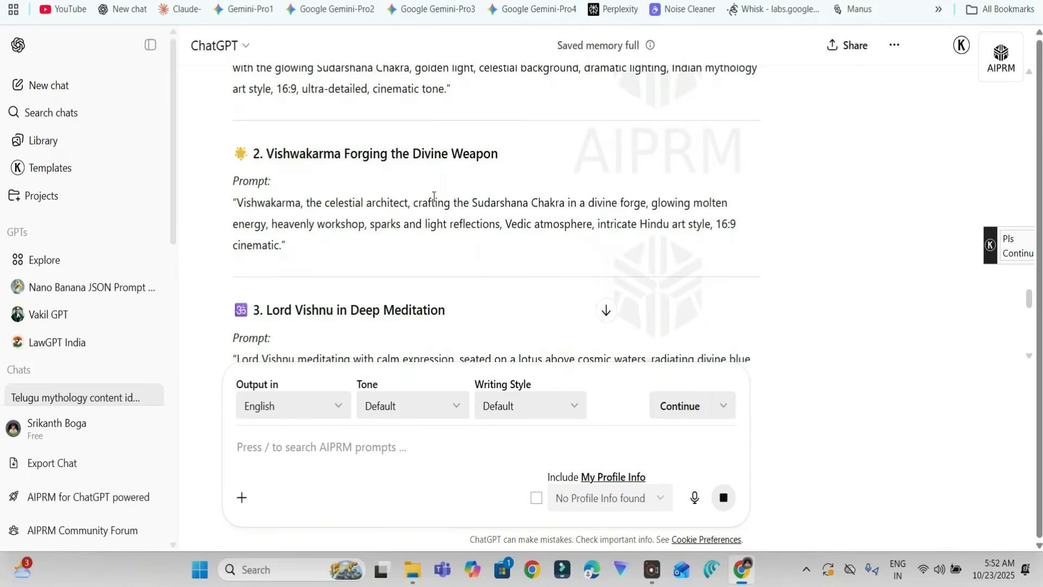
scroll(434, 197, down, 6)
scroll(434, 197, down, 10)
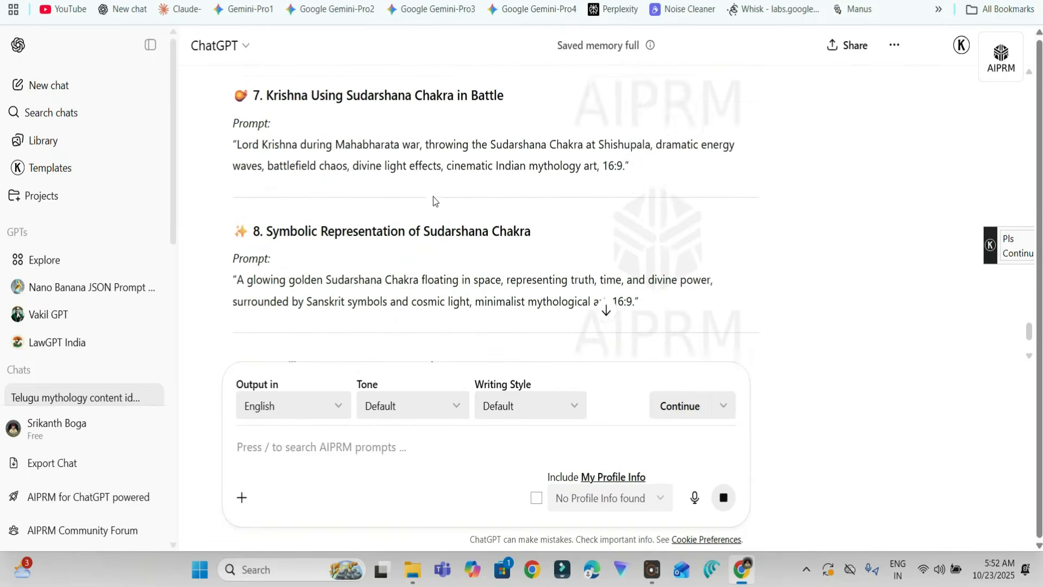
scroll(432, 201, up, 15)
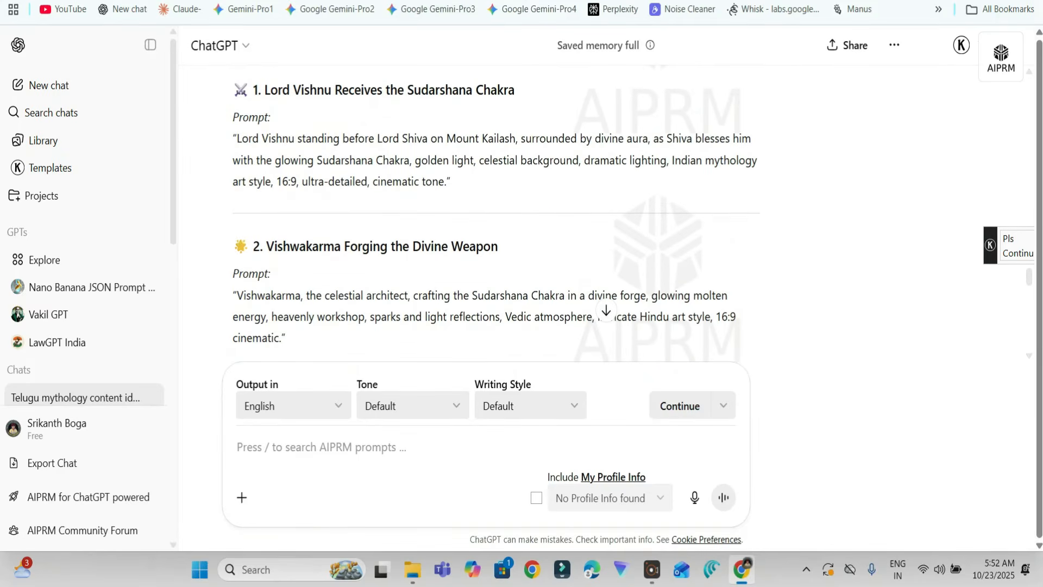
Open Whisk in a new tab and enter its image creation tool
key(ctrl+t)
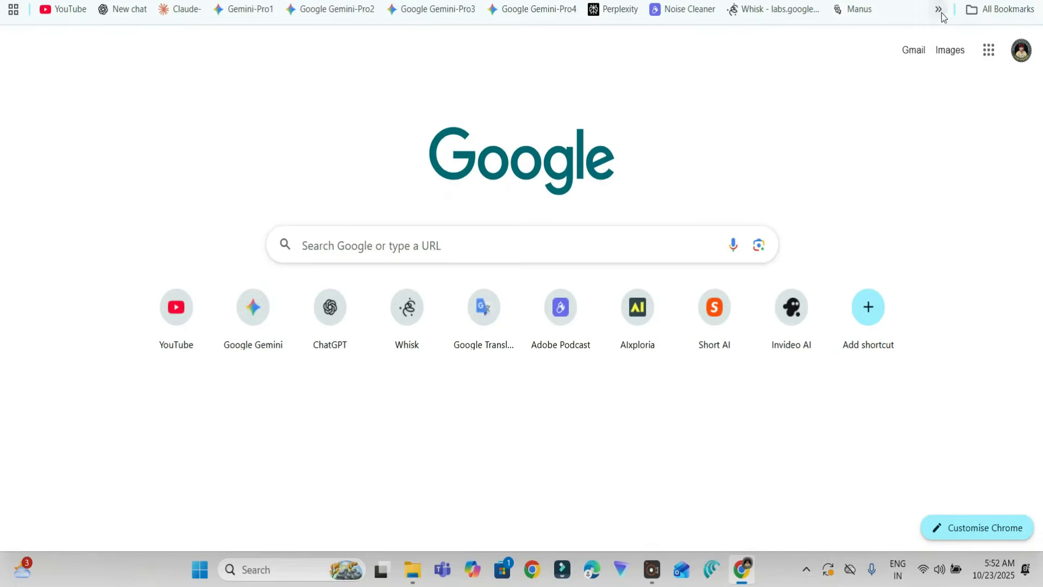
click(939, 9)
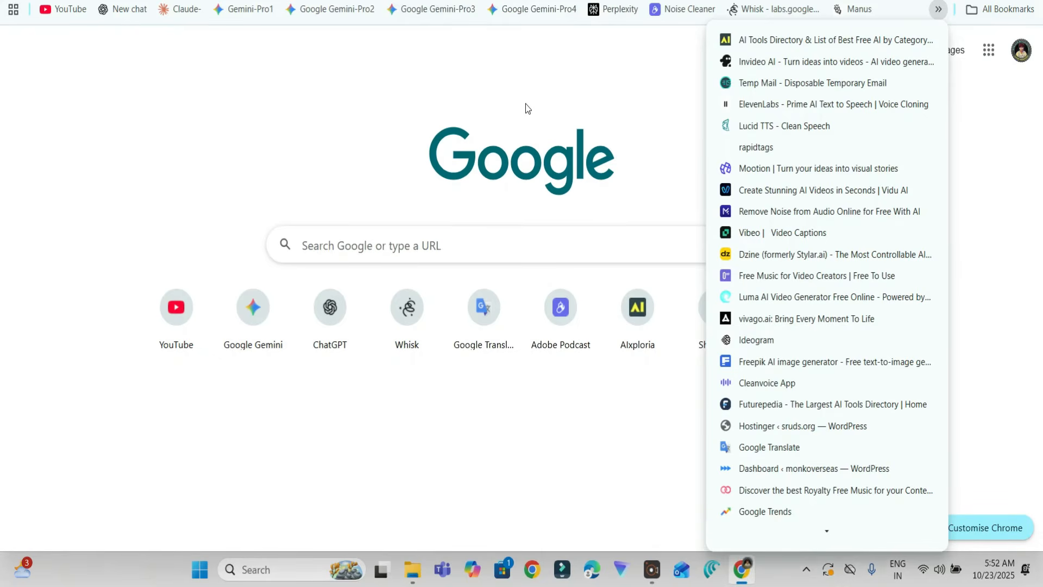
click(1005, 12)
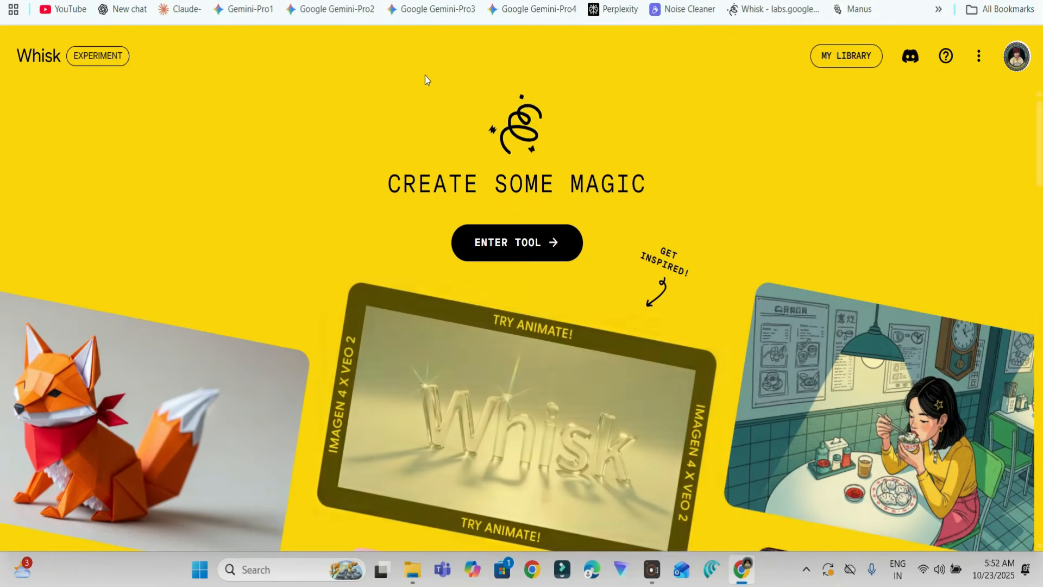
click(516, 246)
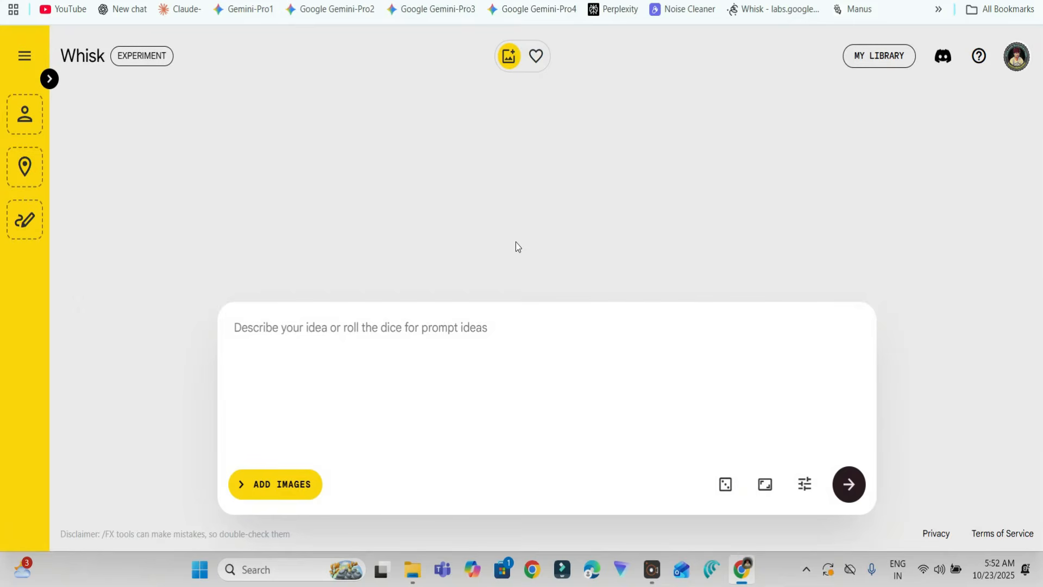
Copy the prompt for "Lord Vishnu Receives the Sudarshana Chakra" from ChatGPT and paste it into Whisk's prompt box
click(347, 1)
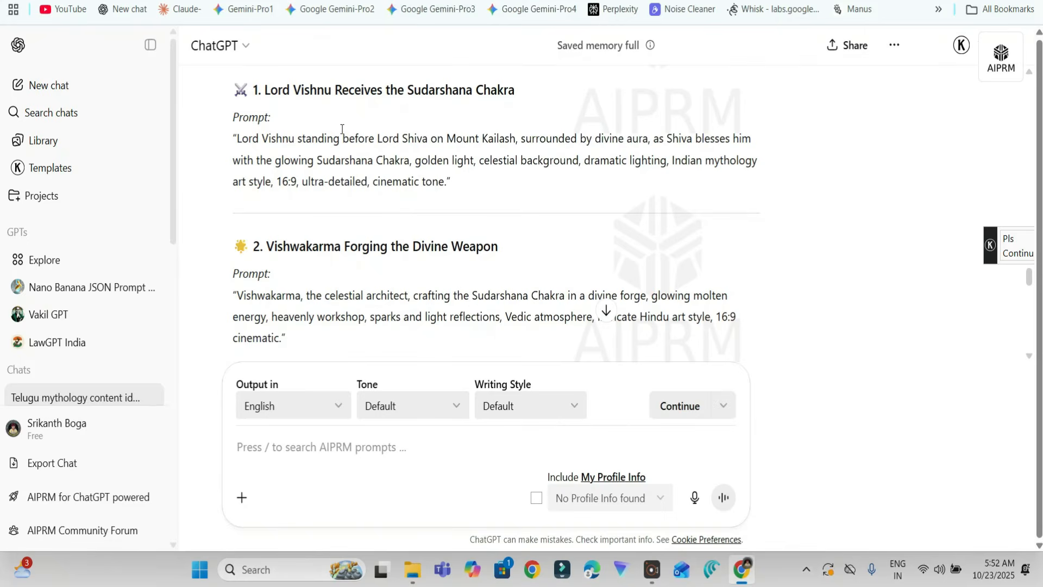
drag(233, 140, 479, 196)
key(ctrl+c)
scroll(384, 227, up, 1)
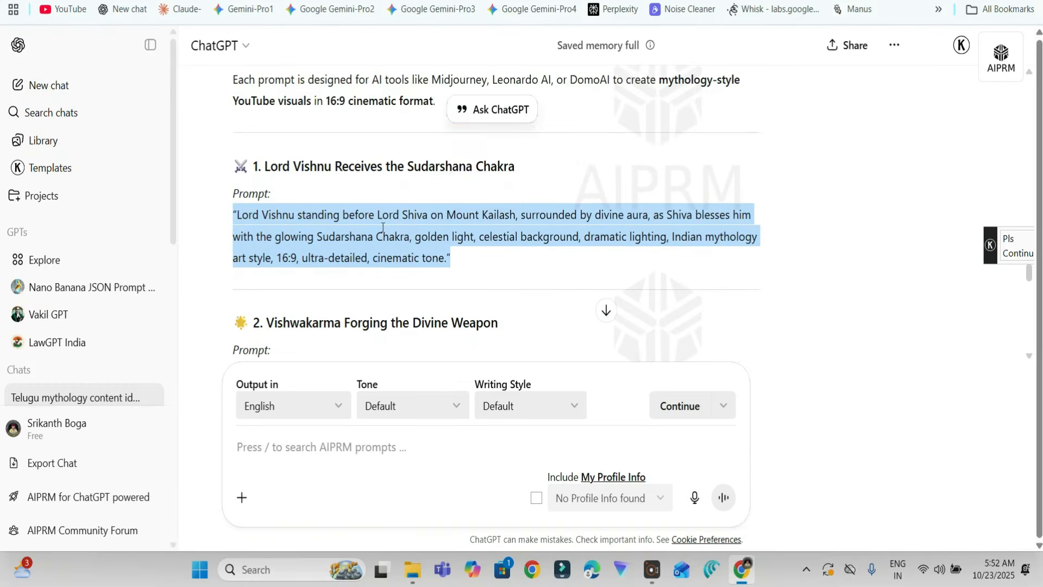
click(489, 1)
key(ctrl+v)
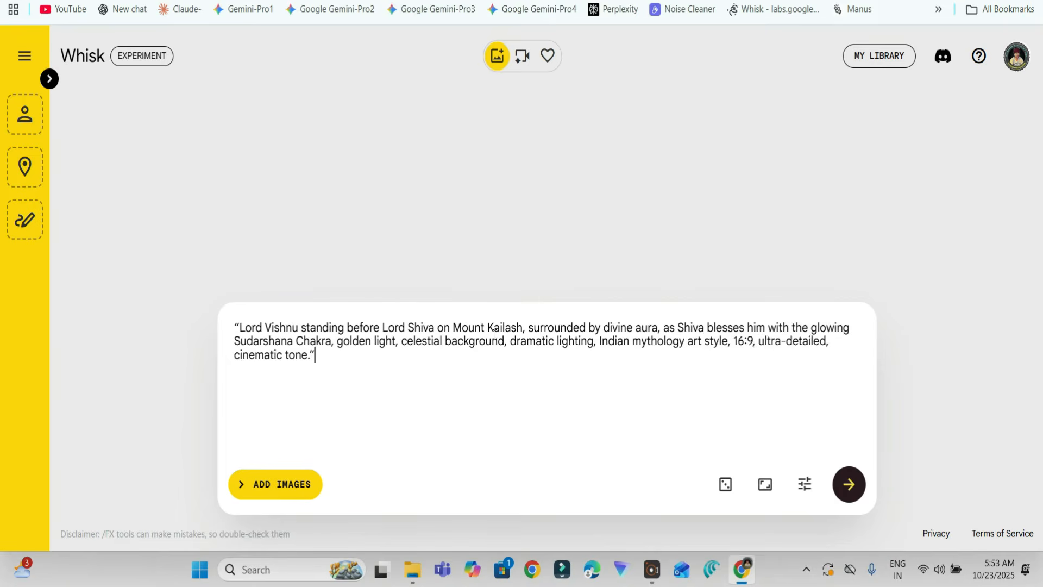
Generate images from the prompt without its "16:9" text, using the 9:16 portrait aspect ratio
click(765, 484)
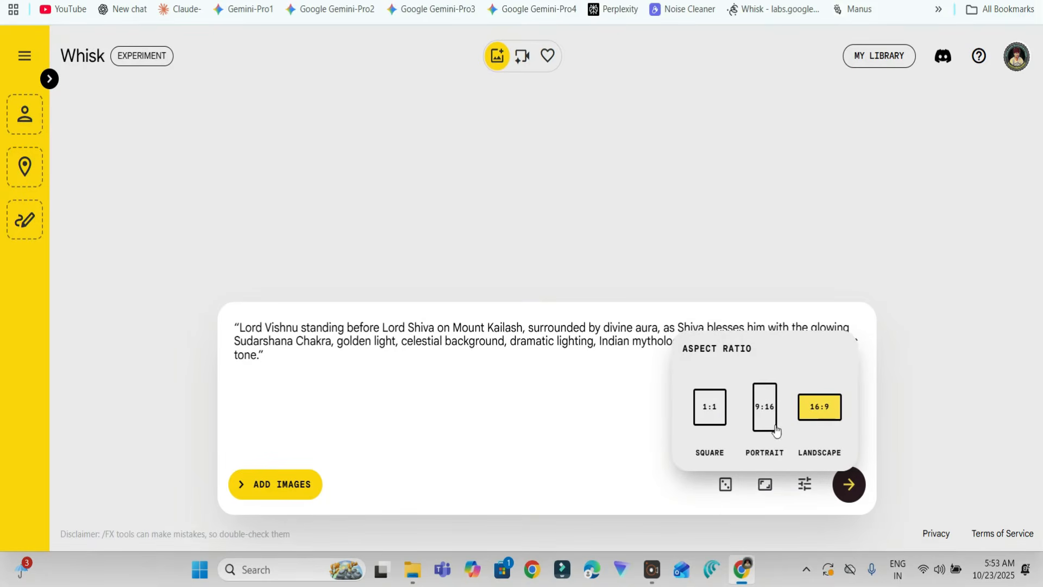
click(765, 414)
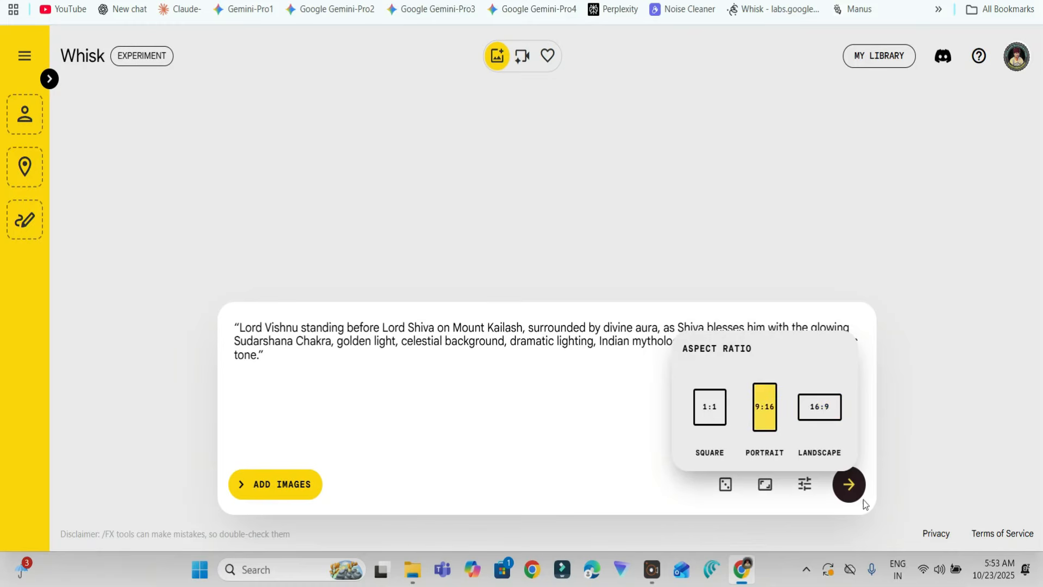
click(849, 491)
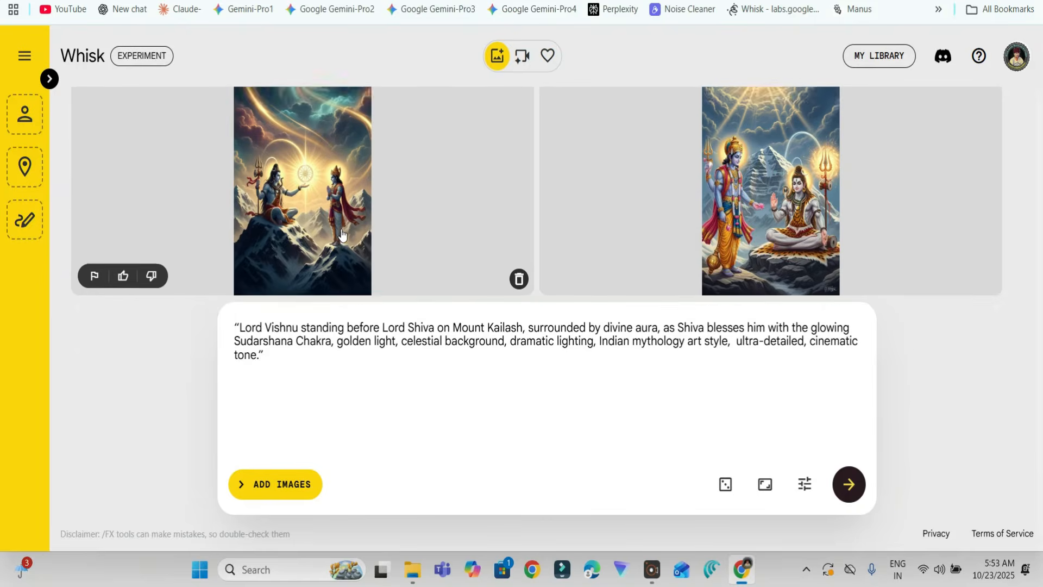
Return to ChatGPT and copy the prompt for "Vishwakarma Forging the Divine Weapon"
key(alt+Tab)
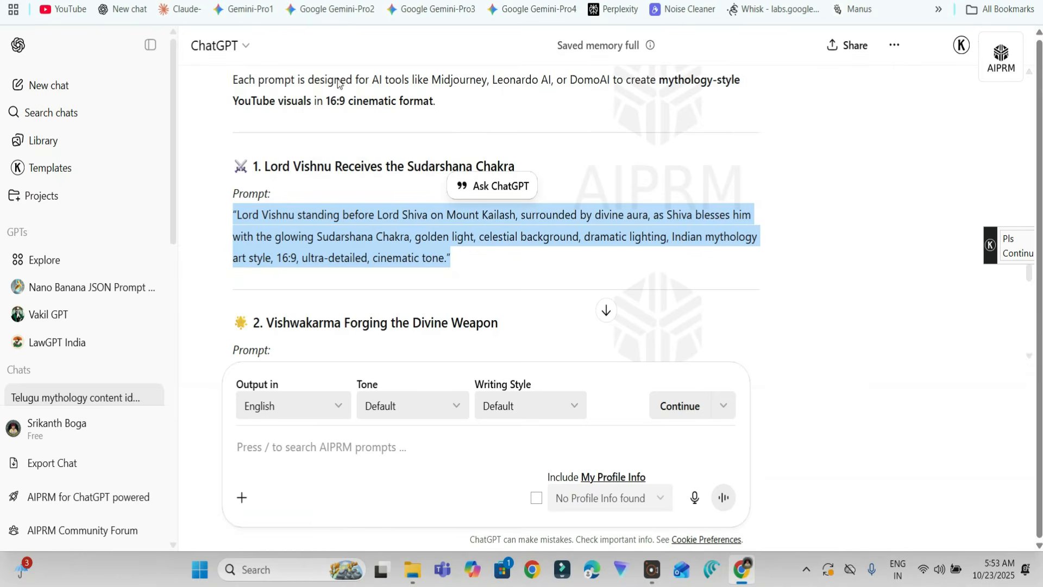
scroll(301, 151, down, 3)
scroll(288, 177, down, 2)
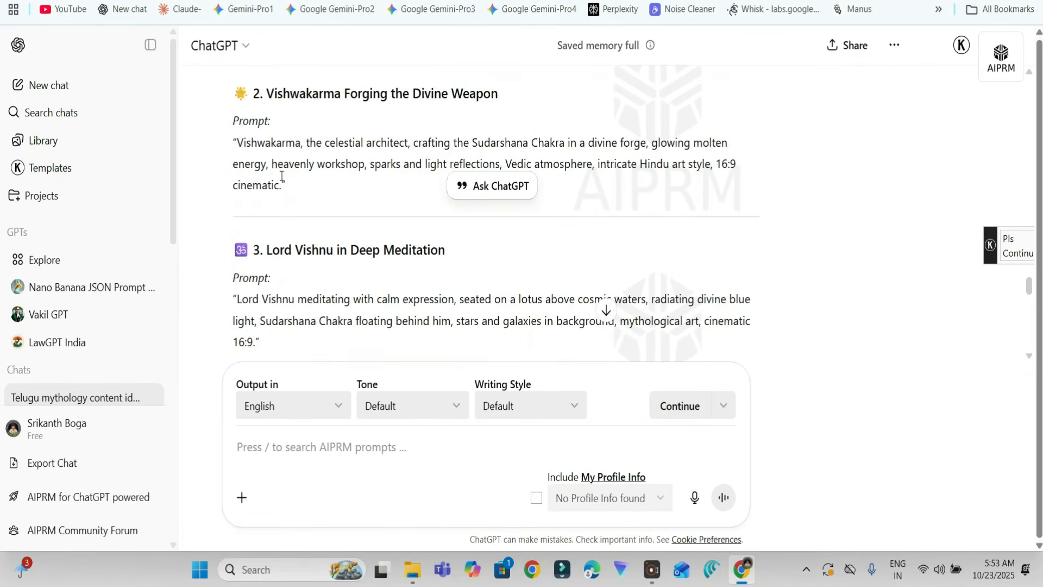
drag(233, 143, 309, 180)
right_click(336, 163)
click(380, 179)
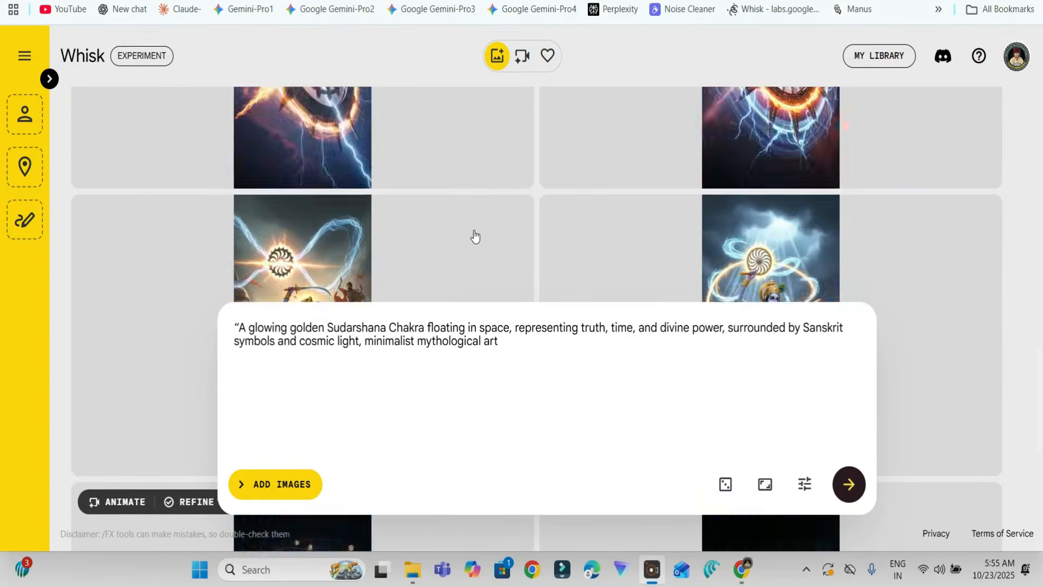
Review the images generated in Whisk for the prompts and download the ones of Lord Shiva blessing Lord Vishnu
scroll(475, 237, up, 20)
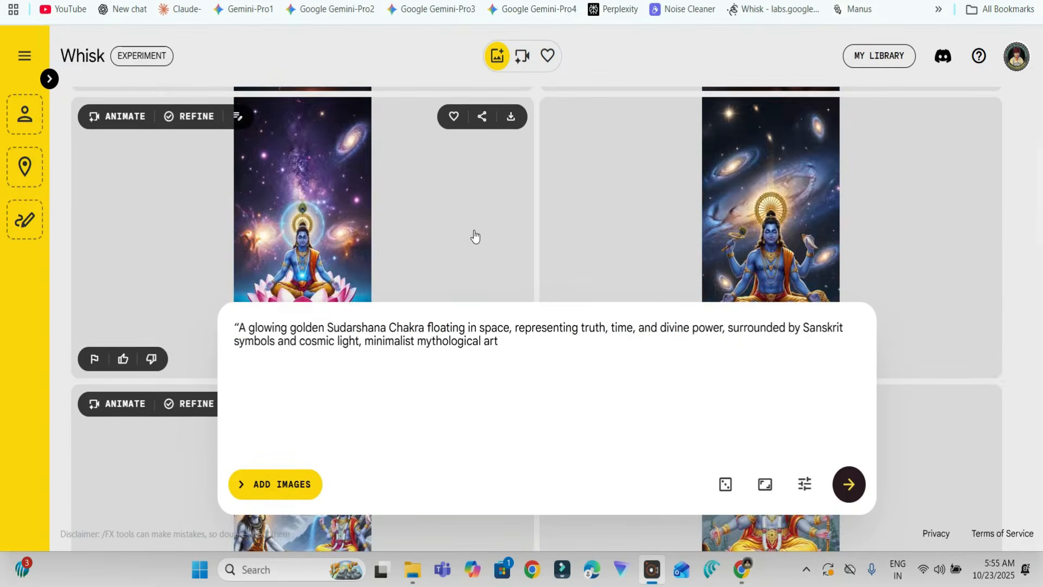
scroll(476, 236, up, 5)
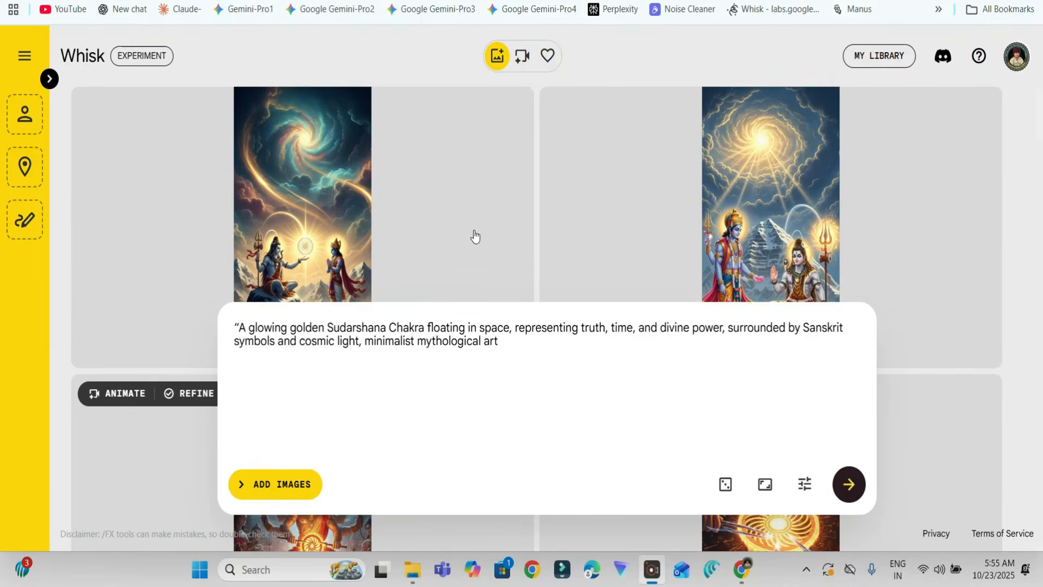
scroll(466, 210, up, 10)
scroll(466, 210, down, 15)
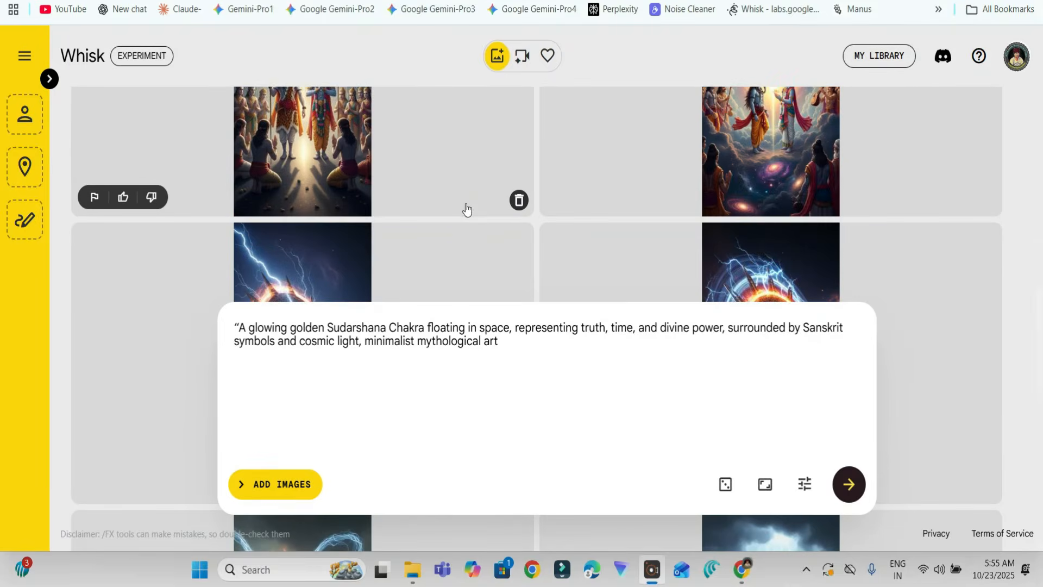
scroll(465, 206, up, 5)
click(511, 109)
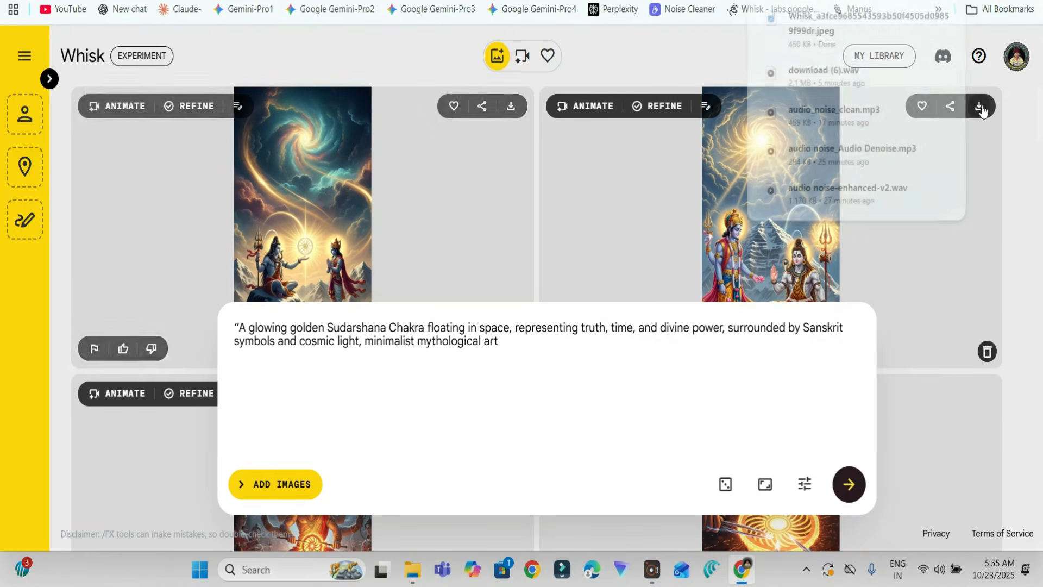
scroll(424, 146, down, 4)
scroll(428, 261, up, 15)
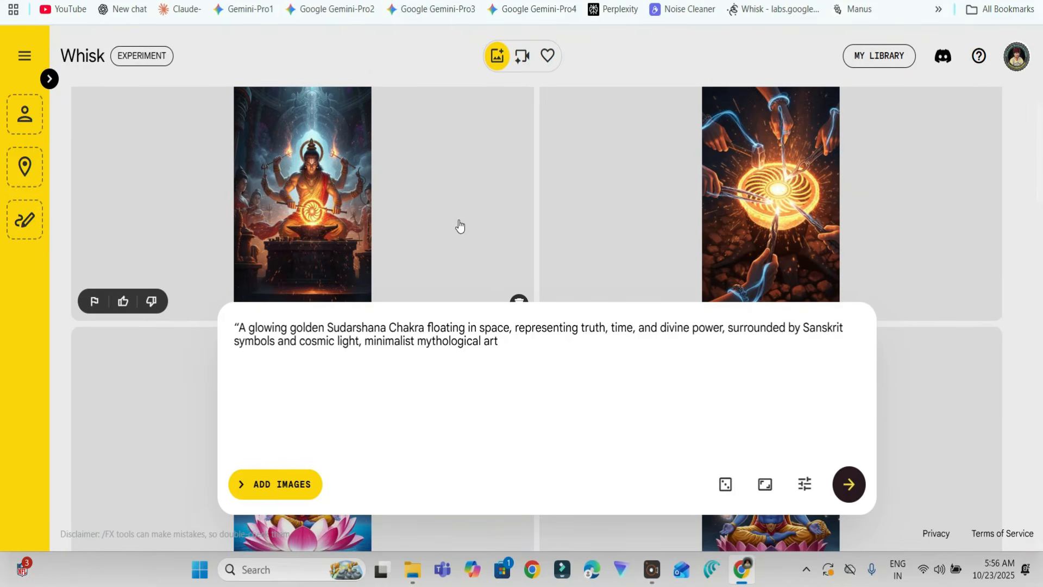
Switch to Filmora and import today's downloaded Whisk images and audio files into the project media
click(562, 577)
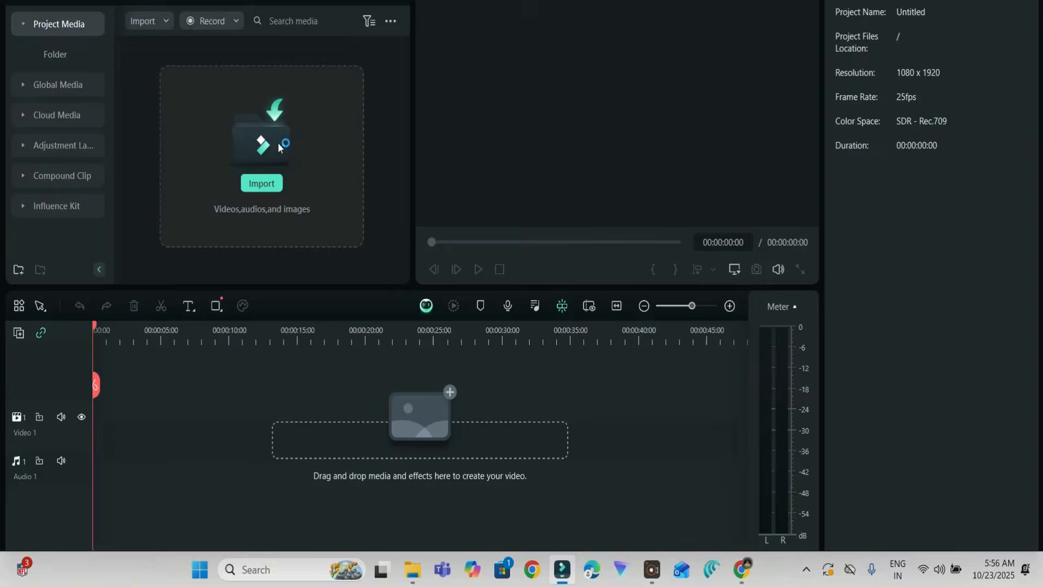
click(279, 144)
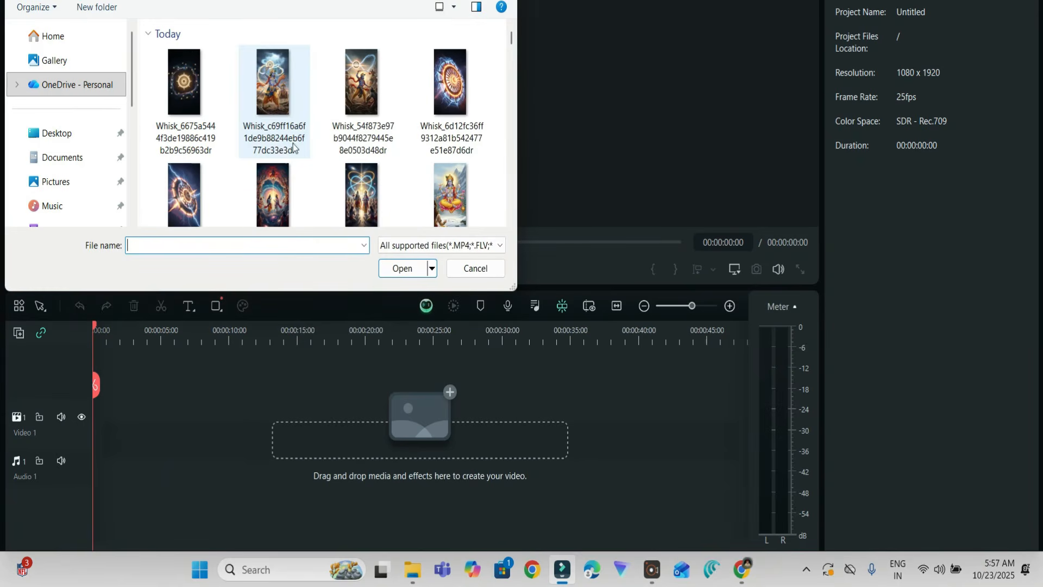
click(151, 72)
key(ctrl+a)
scroll(326, 136, down, 5)
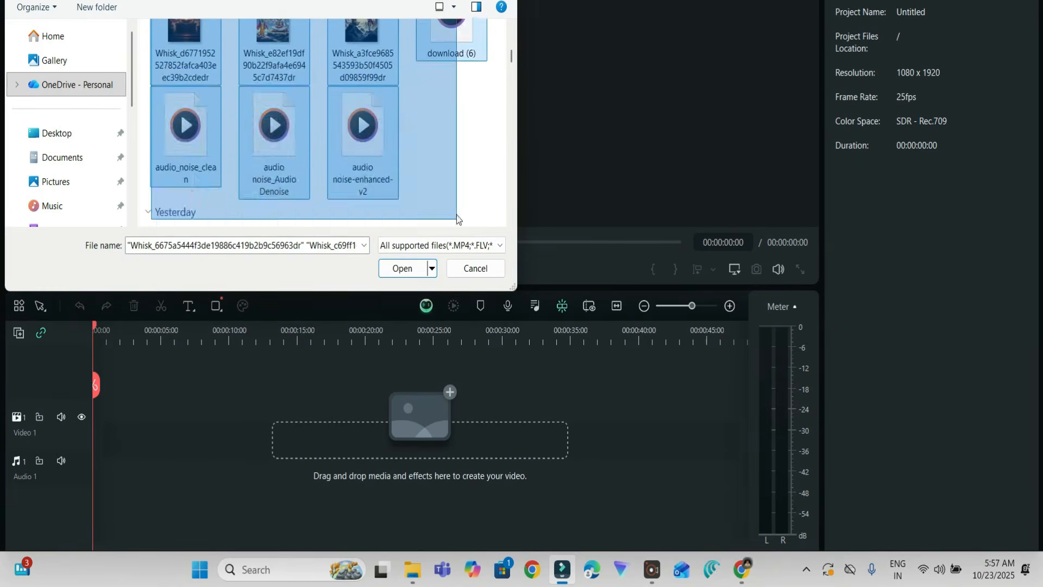
click(405, 269)
Place the "download (6)" narration on Audio 1 and the Vishnu-Shiva and chakra-forging images at the start of Video 1
scroll(345, 172, down, 5)
drag(169, 228, 158, 380)
drag(170, 150, 131, 418)
drag(171, 76, 204, 421)
Append the images of Vishnu meditating in space, the deity on a lotus and the symmetrical divine scene to Video 1
scroll(272, 198, up, 2)
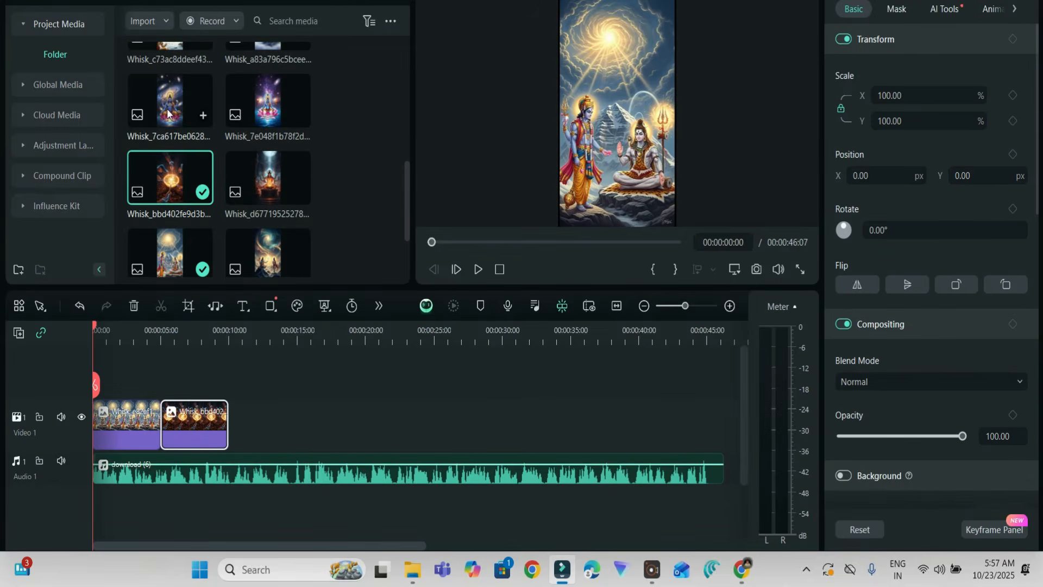
drag(177, 108, 247, 426)
scroll(228, 169, up, 2)
drag(174, 140, 301, 434)
scroll(201, 157, up, 2)
drag(177, 152, 373, 430)
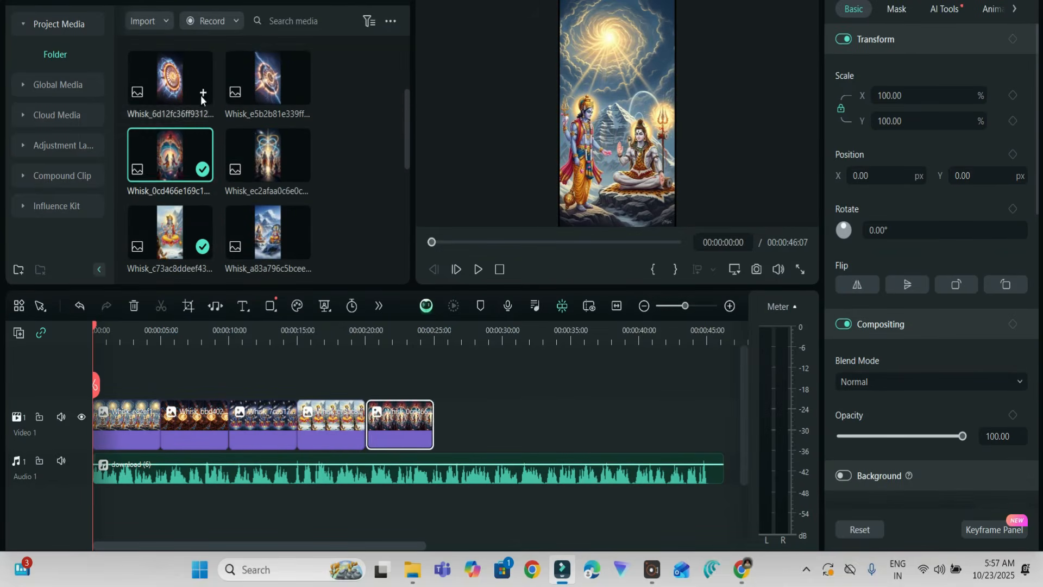
Append the lightning chakra, battle scene and golden chakra in space images to the end of Video 1
drag(268, 84, 441, 429)
scroll(271, 195, up, 3)
drag(177, 173, 510, 423)
drag(268, 95, 570, 436)
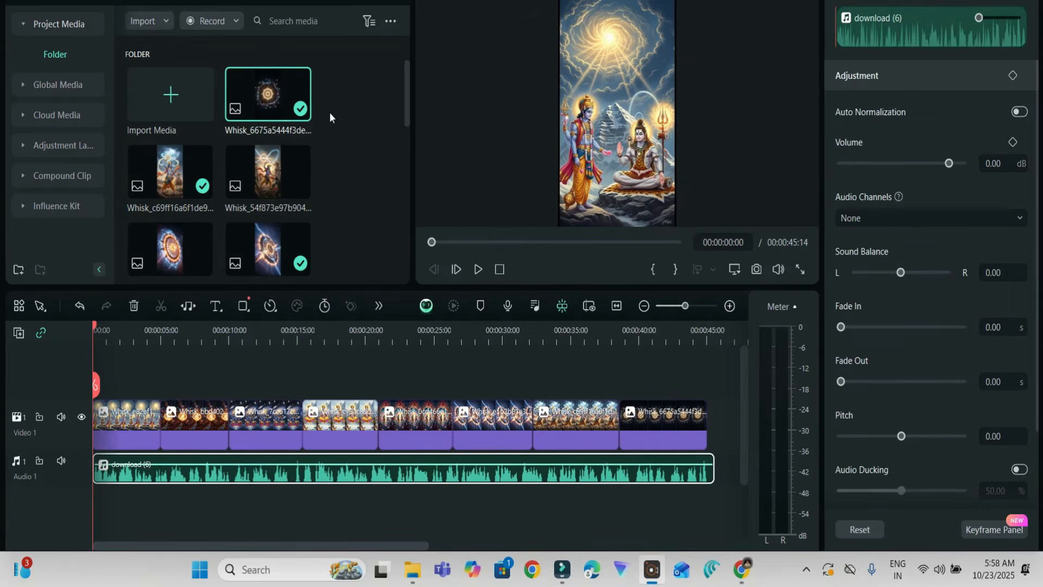
Add a transition at each of the seven cuts between the images on Video 1
click(264, 2)
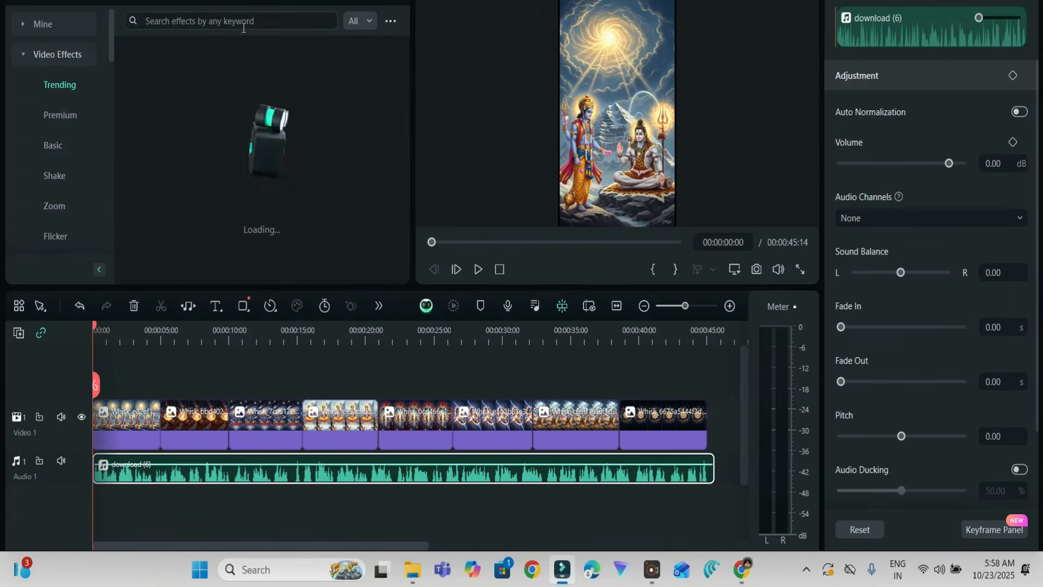
click(243, 1)
drag(170, 94, 160, 427)
drag(268, 171, 230, 421)
drag(208, 180, 379, 421)
drag(296, 259, 303, 425)
drag(209, 260, 453, 422)
drag(268, 171, 532, 424)
drag(253, 99, 620, 424)
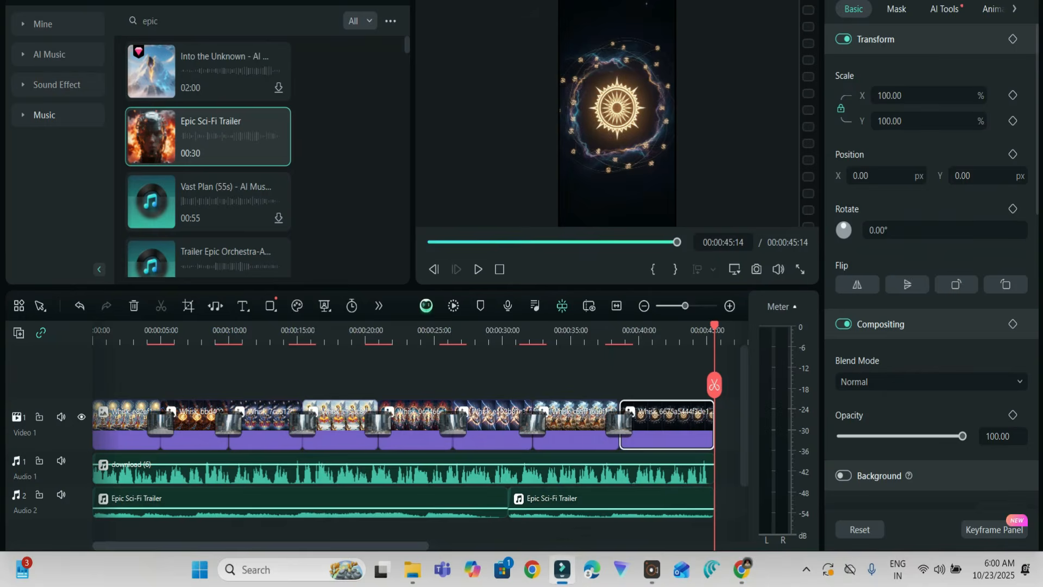
Export the video under the name "mythology" and open the exported file from its folder
key(ctrl+e)
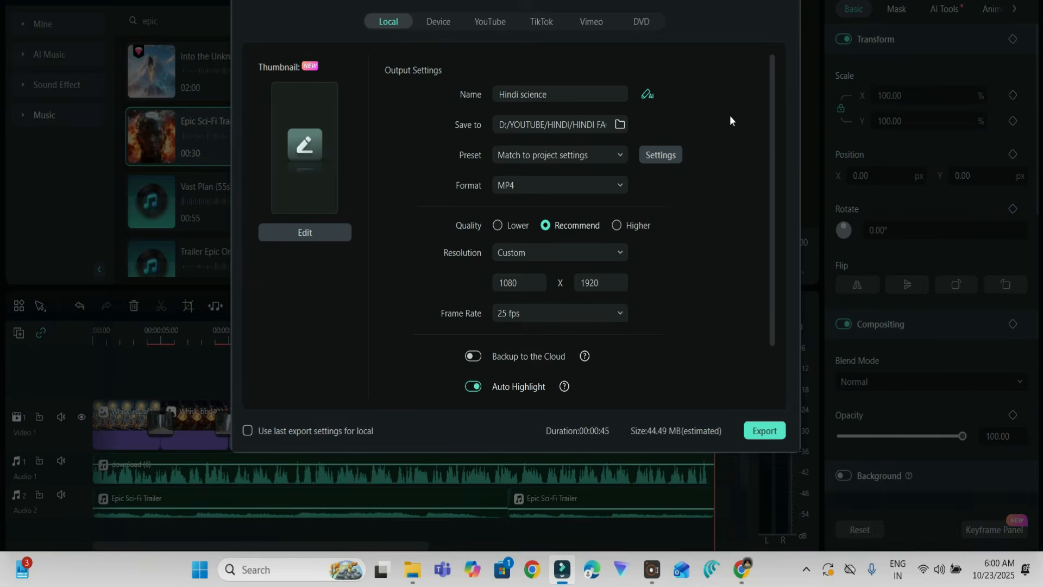
click(549, 94)
key(ctrl+a)
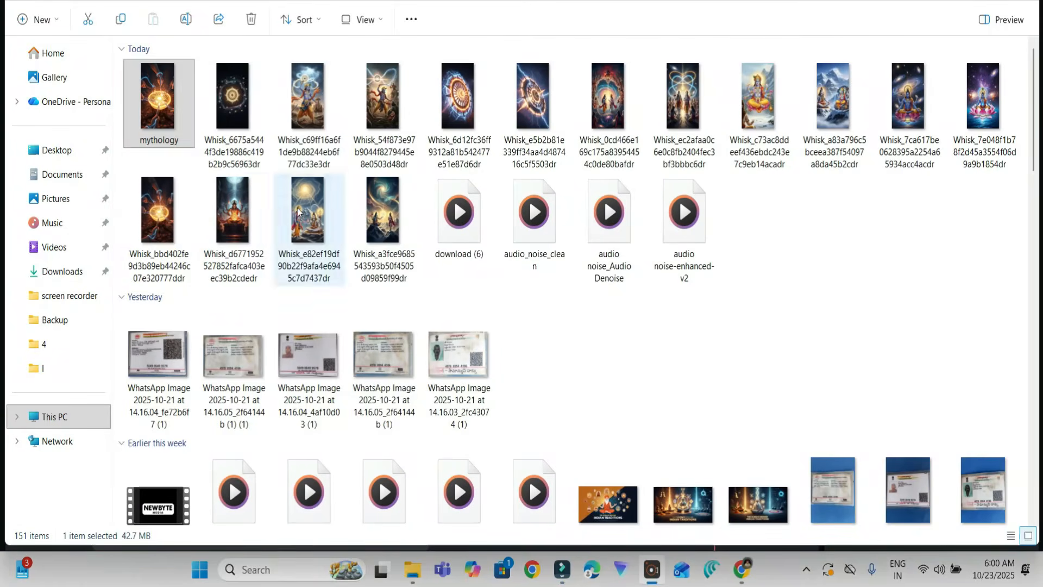
double_click(173, 106)
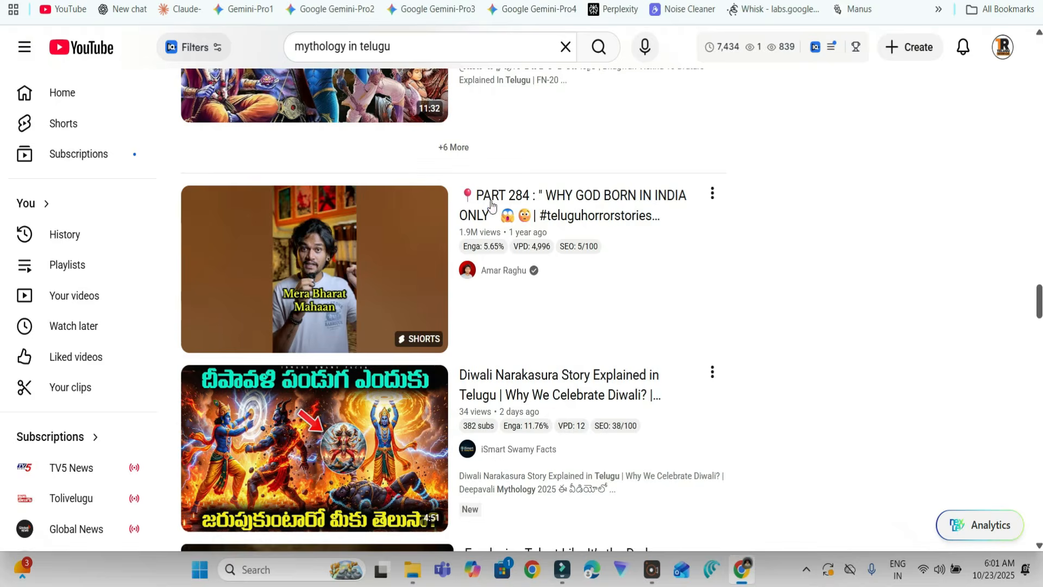
Examine the view counts of the Shorts and videos in YouTube's results for "mythology in telugu"
scroll(492, 205, down, 15)
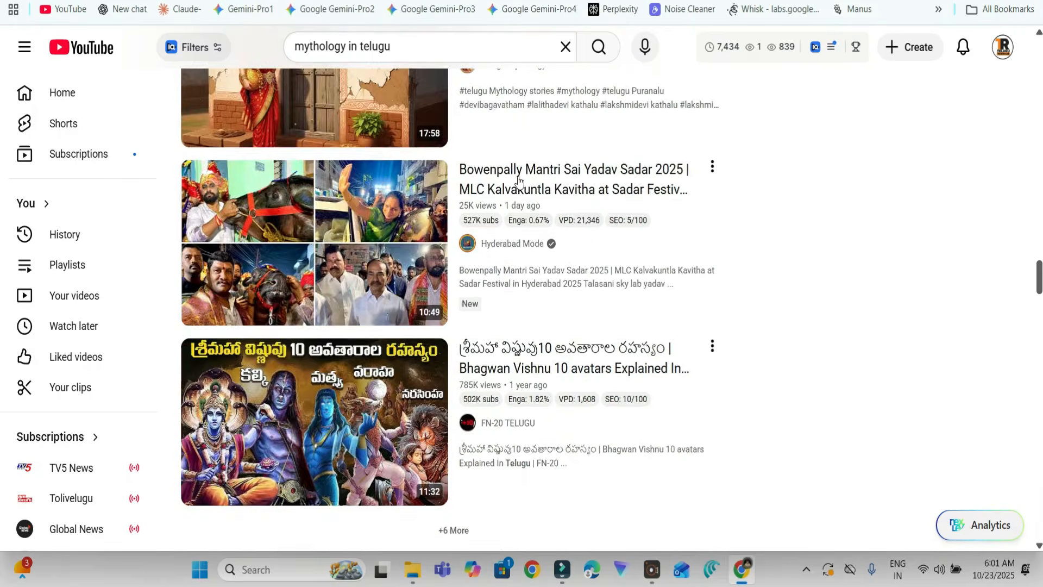
scroll(519, 181, up, 8)
scroll(518, 181, up, 12)
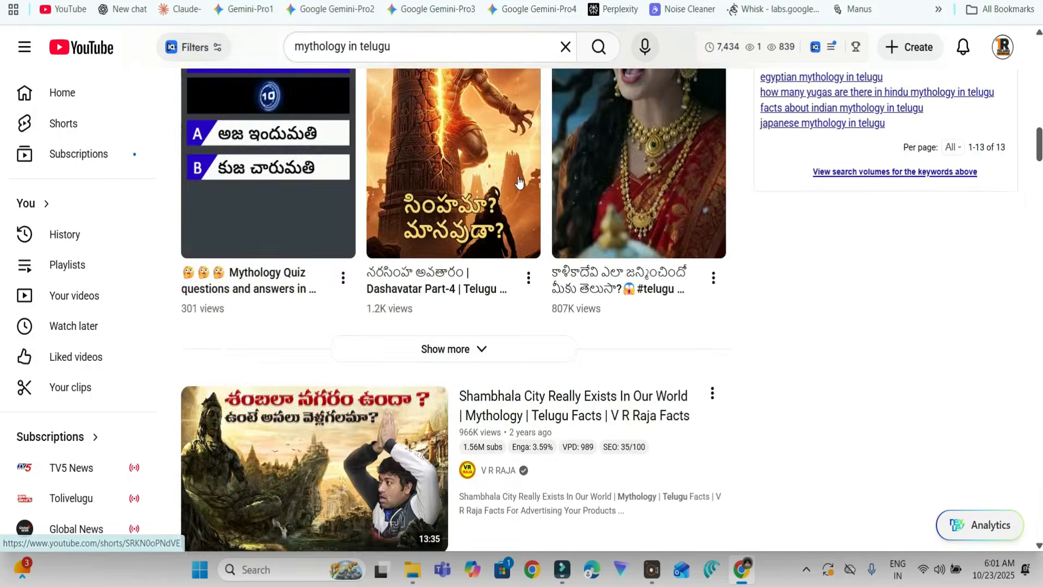
scroll(518, 181, up, 6)
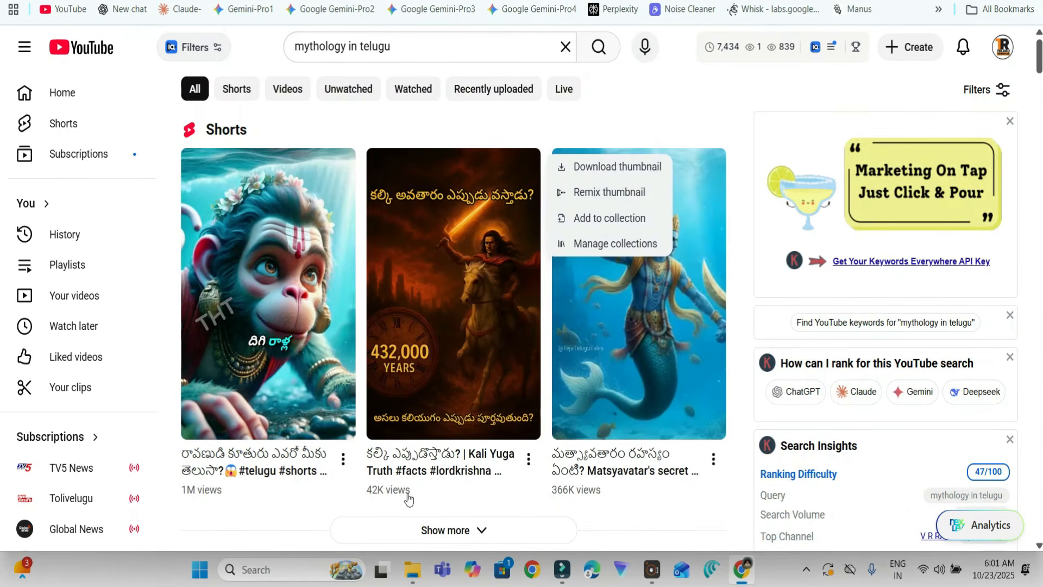
mouse_move(668, 408)
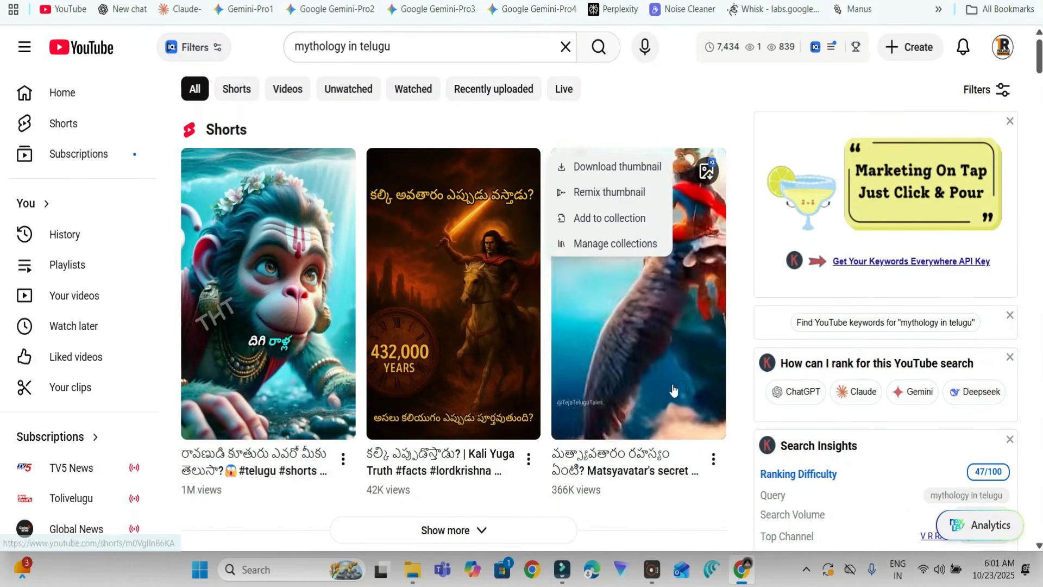